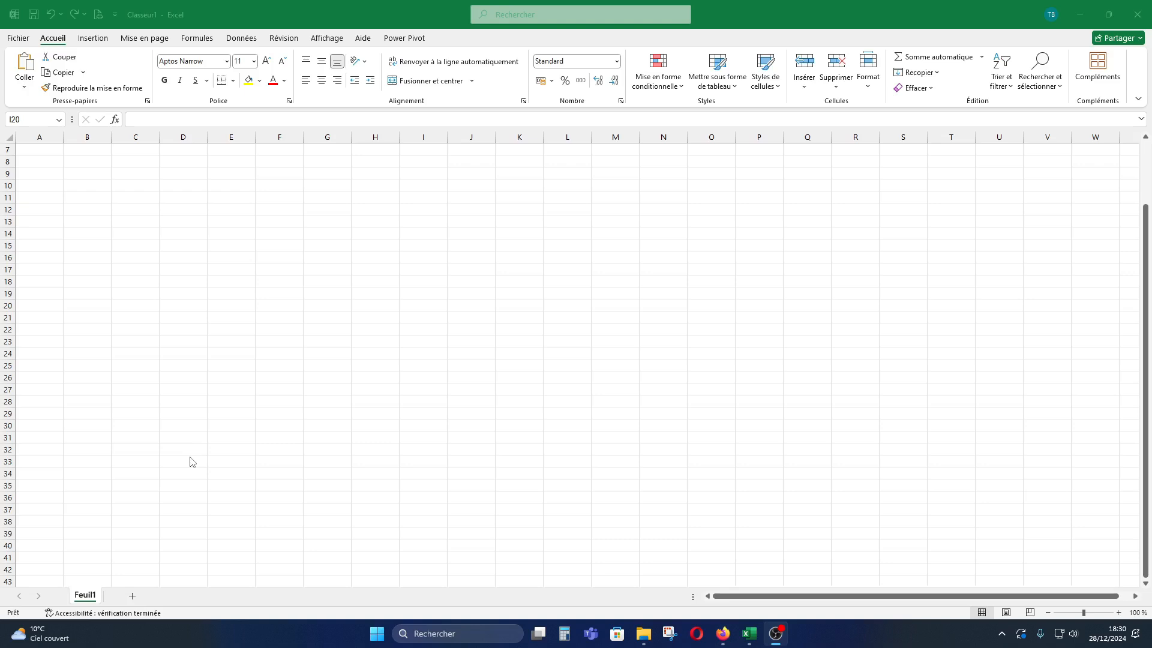
Step: Enter the value 1 in cell D12
{"action": "left_click", "coordinate": [197, 208]}
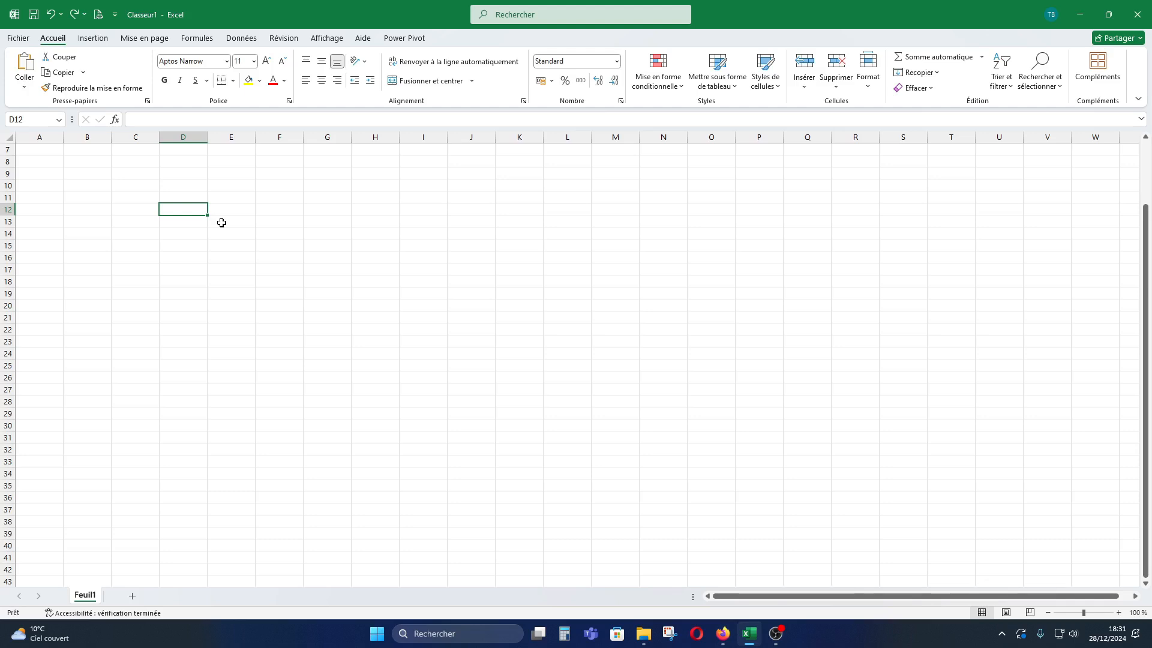
{"action": "left_click", "coordinate": [223, 212]}
{"action": "left_click", "coordinate": [177, 211]}
{"action": "left_click", "coordinate": [224, 207]}
{"action": "left_click", "coordinate": [188, 211]}
{"action": "type", "text": "1"}
{"action": "left_click", "coordinate": [232, 222]}
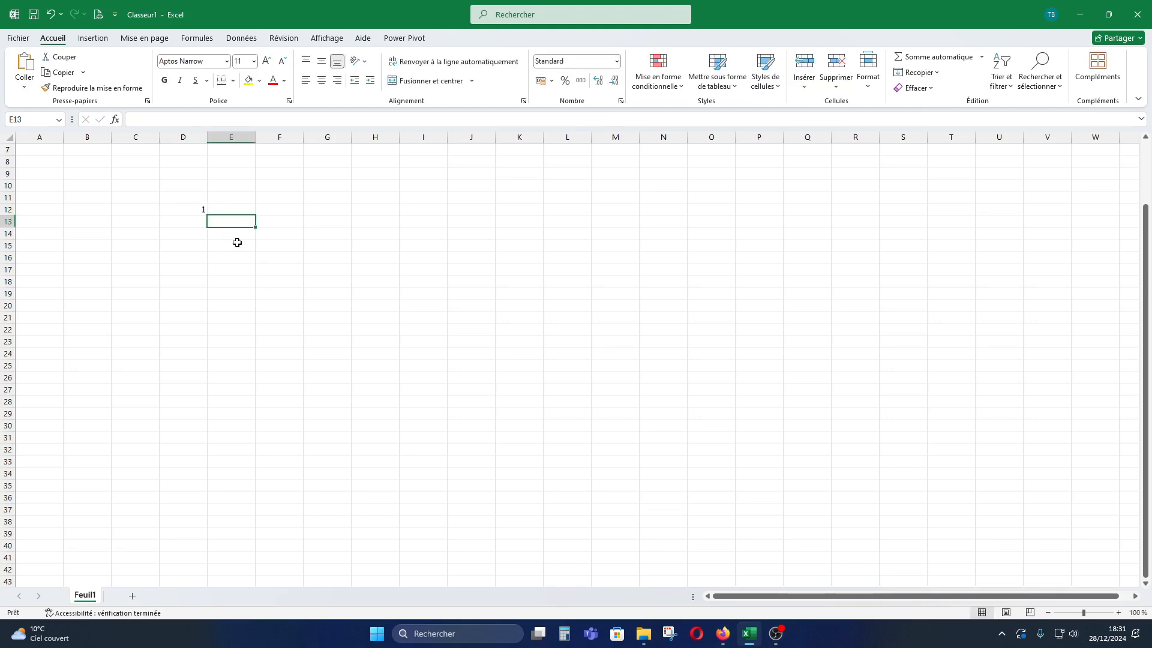
Step: Fill the single value of cell D12 down column D to row 39
{"action": "left_click", "coordinate": [203, 210]}
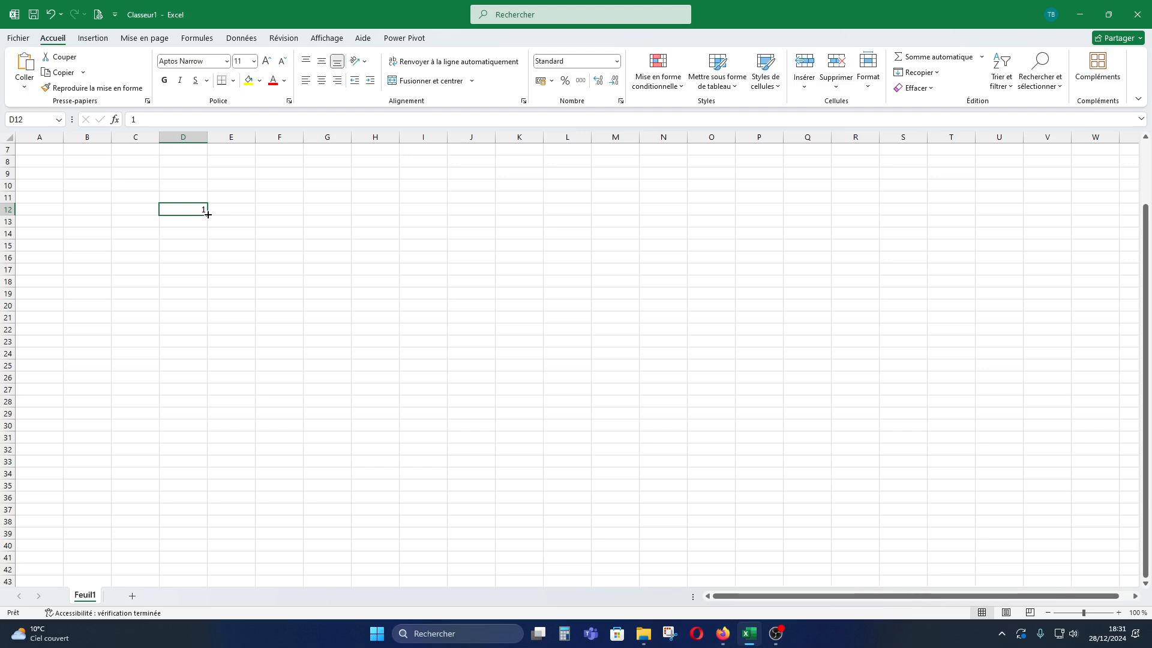
{"action": "left_click_drag", "start_coordinate": [208, 214], "coordinate": [207, 214]}
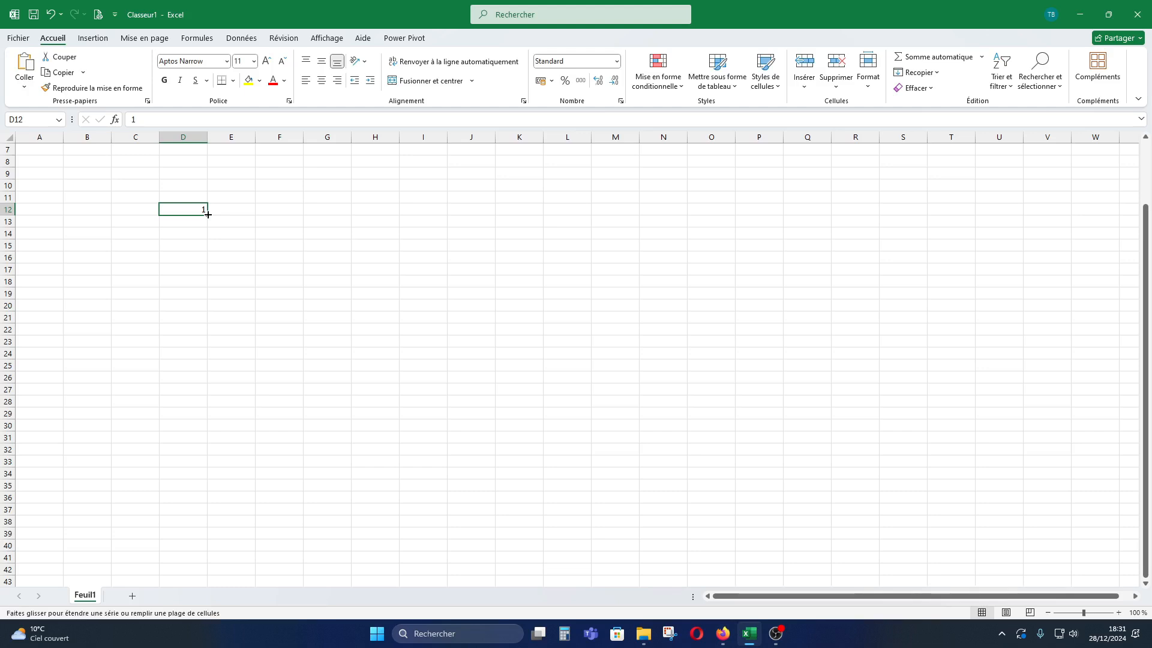
{"action": "left_click_drag", "start_coordinate": [207, 214], "coordinate": [189, 538]}
{"action": "left_click", "coordinate": [291, 353]}
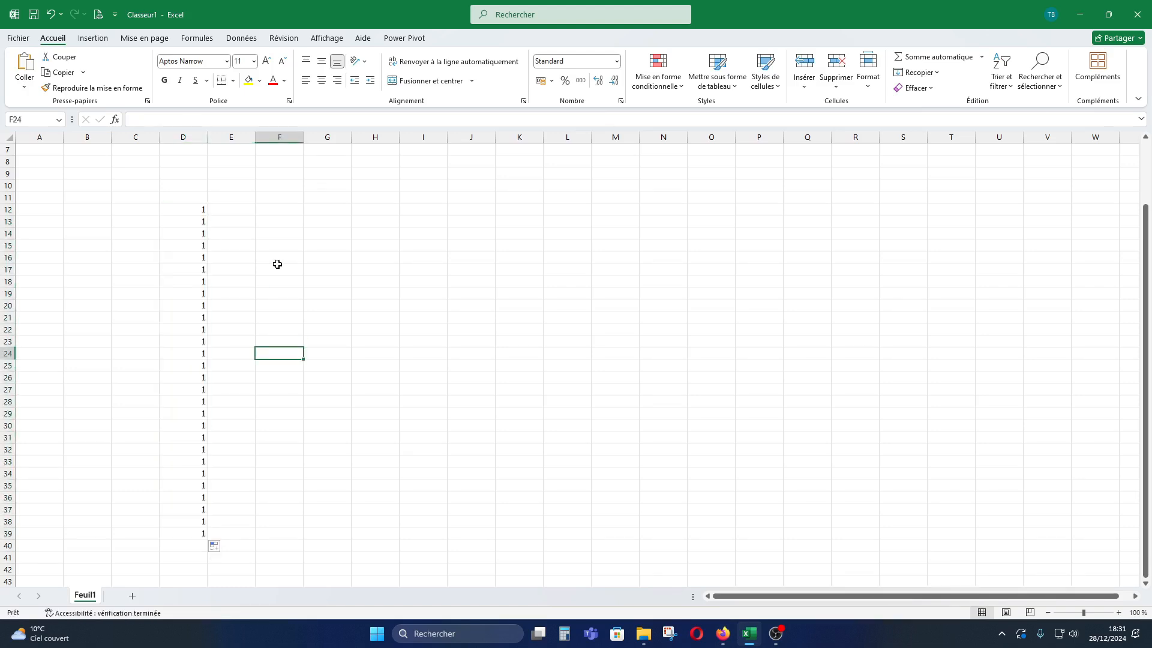
Step: Examine the filled cells D12:D39 against the starting value in D12
{"action": "left_click", "coordinate": [200, 206]}
{"action": "left_click", "coordinate": [205, 225]}
{"action": "left_click", "coordinate": [198, 201]}
{"action": "left_click", "coordinate": [205, 211]}
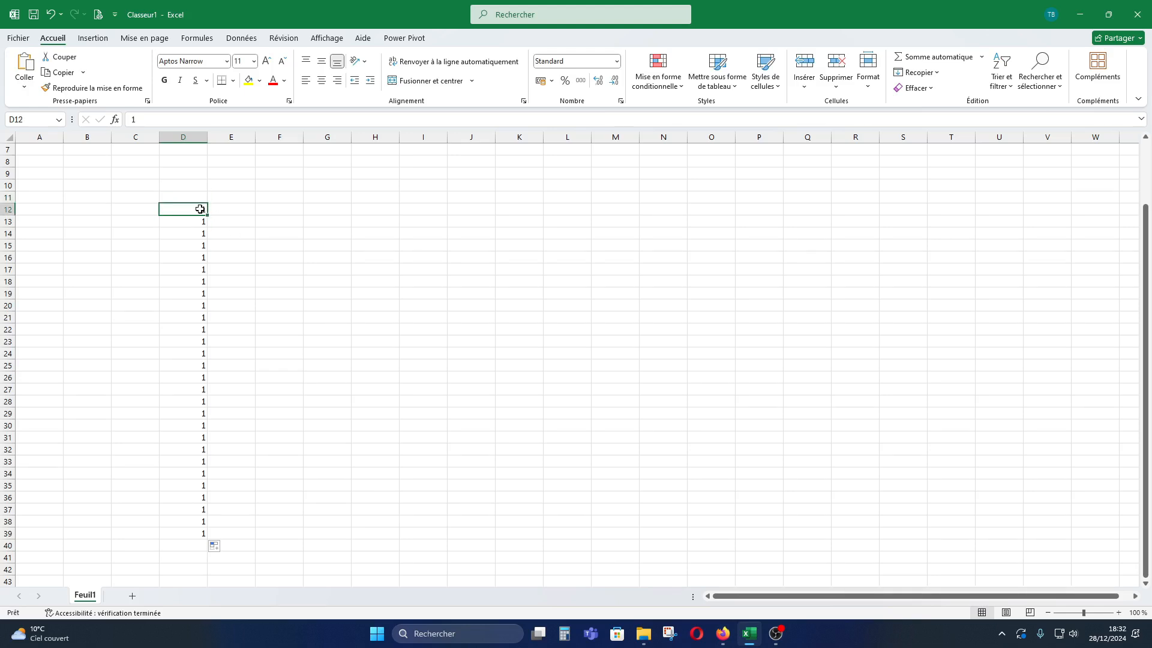
{"action": "left_click_drag", "start_coordinate": [195, 221], "coordinate": [189, 549]}
{"action": "left_click", "coordinate": [252, 507]}
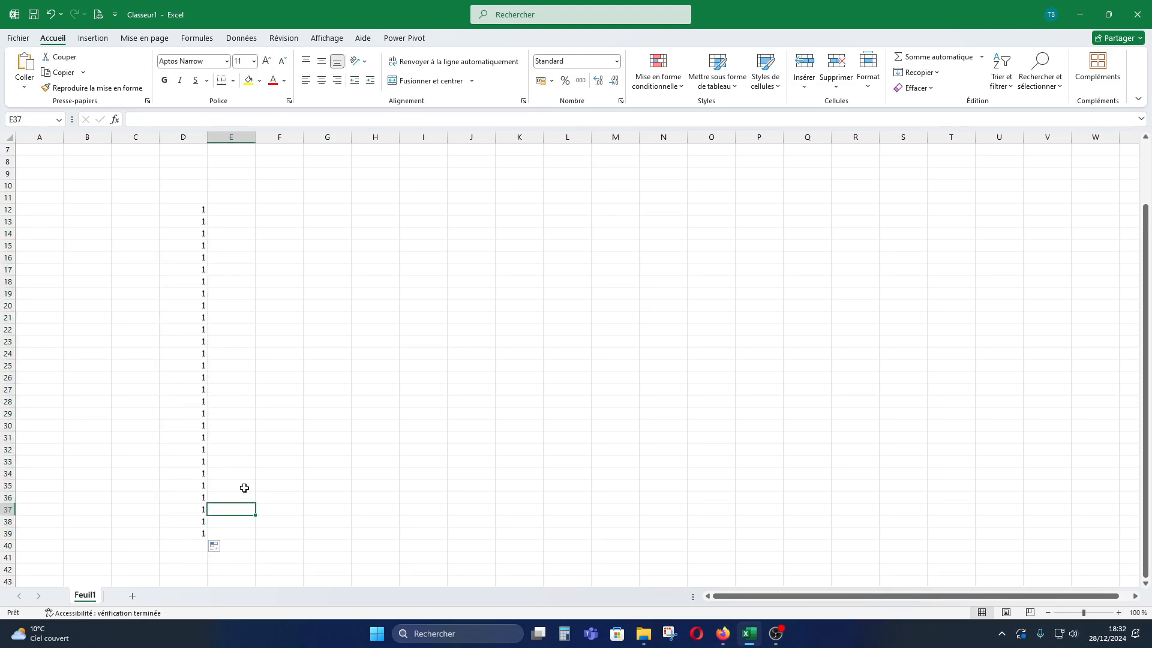
{"action": "left_click", "coordinate": [285, 427]}
{"action": "left_click", "coordinate": [257, 216]}
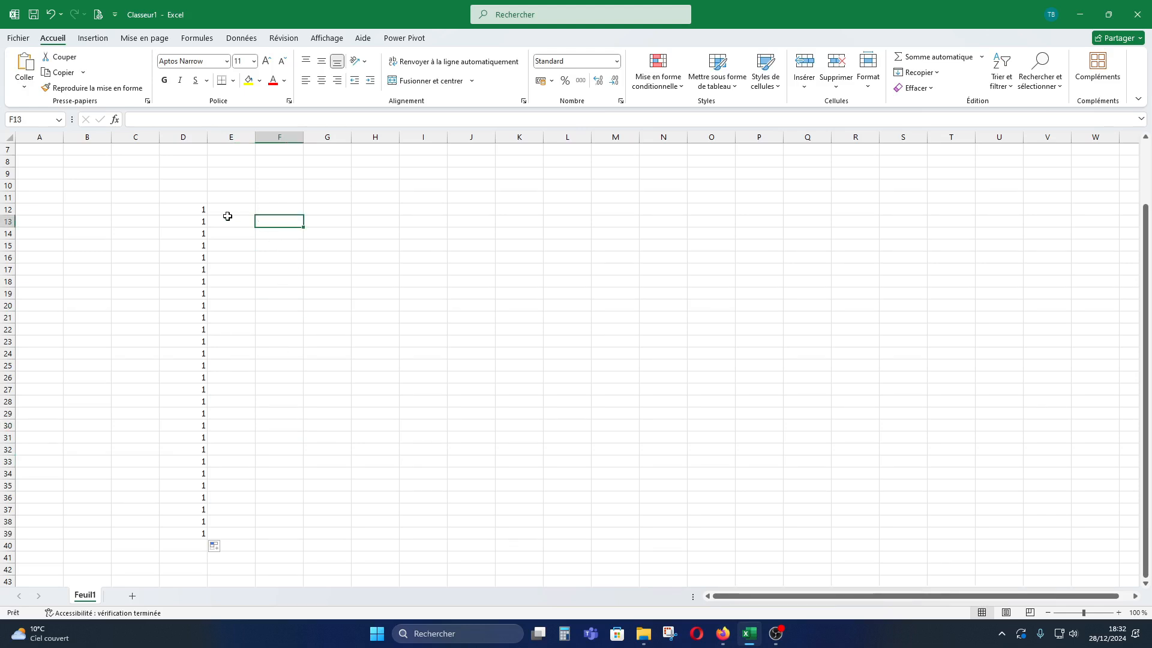
{"action": "left_click", "coordinate": [191, 222]}
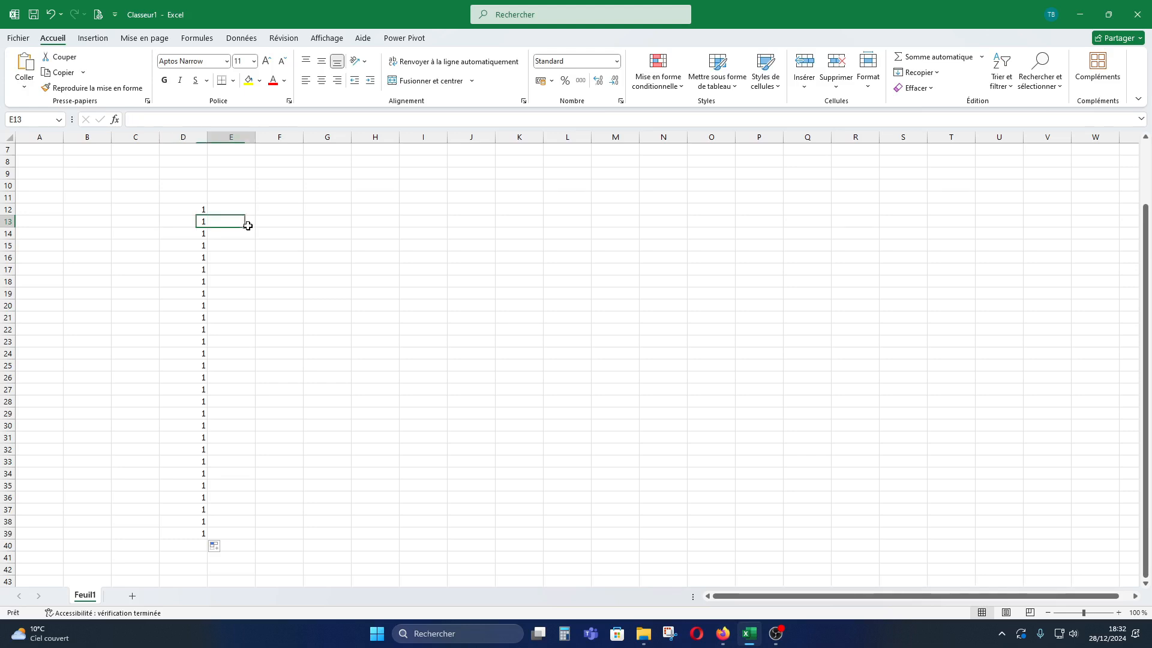
Step: Clear the contents of cells D13:D39, keeping only the starting value in D12
{"action": "left_click_drag", "start_coordinate": [195, 220], "coordinate": [187, 537]}
{"action": "key", "text": "Delete"}
{"action": "left_click", "coordinate": [272, 391]}
Step: Enter 2 in cell D13 as the second value of the number series
{"action": "left_click", "coordinate": [201, 210]}
{"action": "left_click", "coordinate": [207, 222]}
{"action": "type", "text": "2"}
{"action": "key", "text": "Return"}
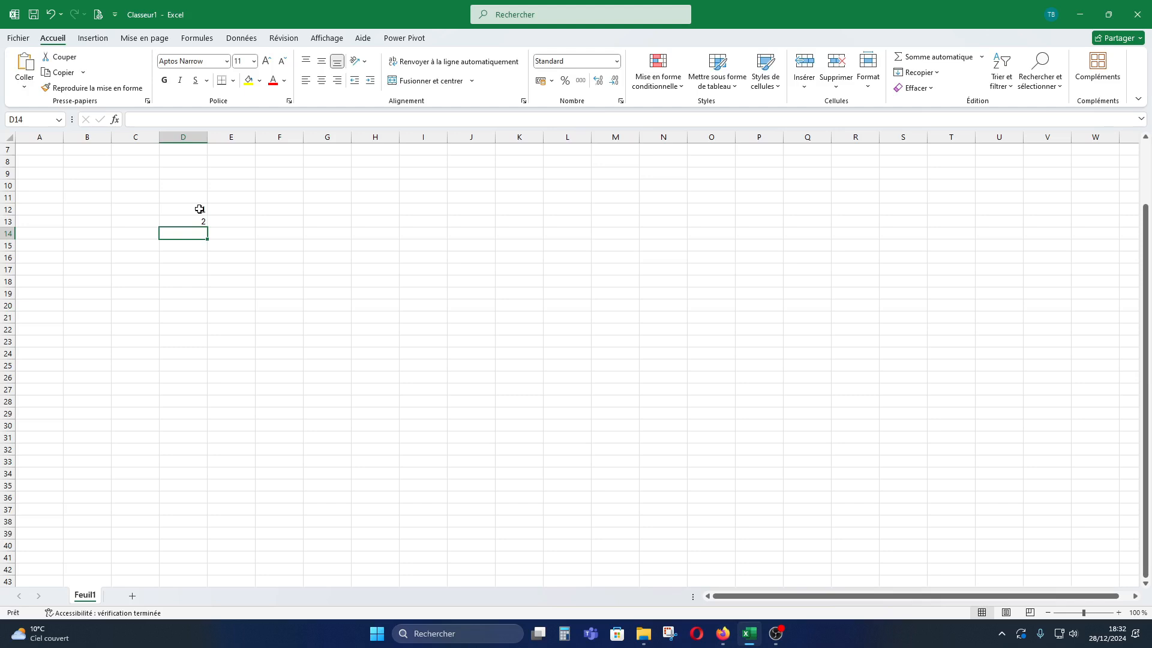
Step: Extend the number series from D12:D13 down column D to row 39
{"action": "left_click_drag", "start_coordinate": [200, 209], "coordinate": [200, 221]}
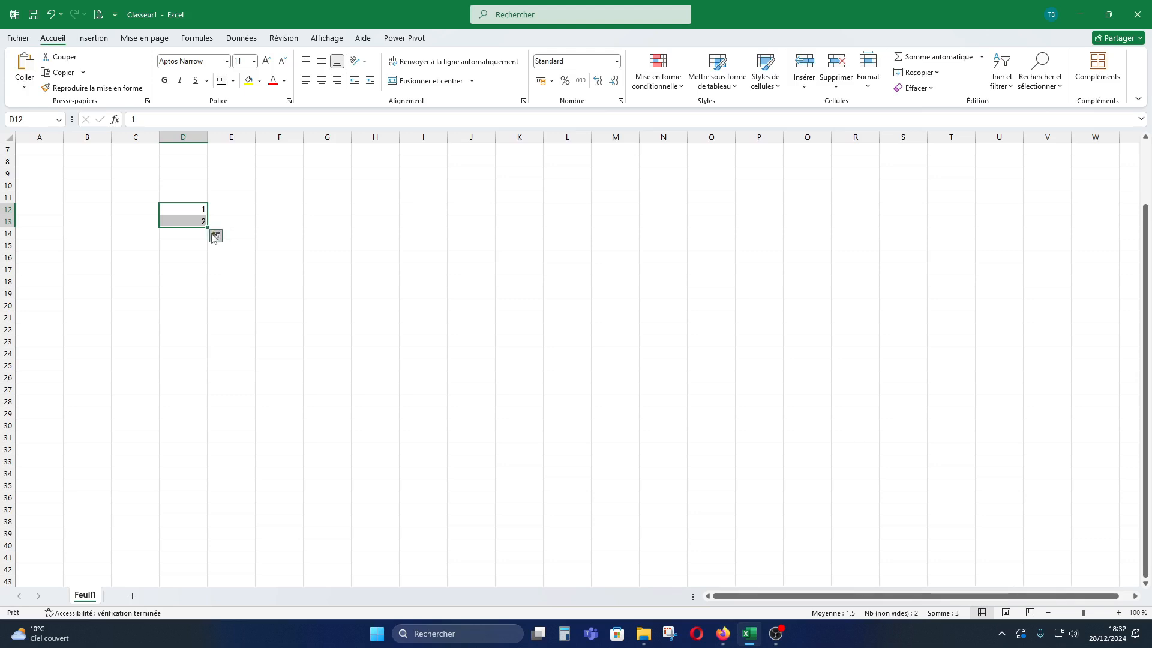
{"action": "left_click_drag", "start_coordinate": [209, 227], "coordinate": [204, 540]}
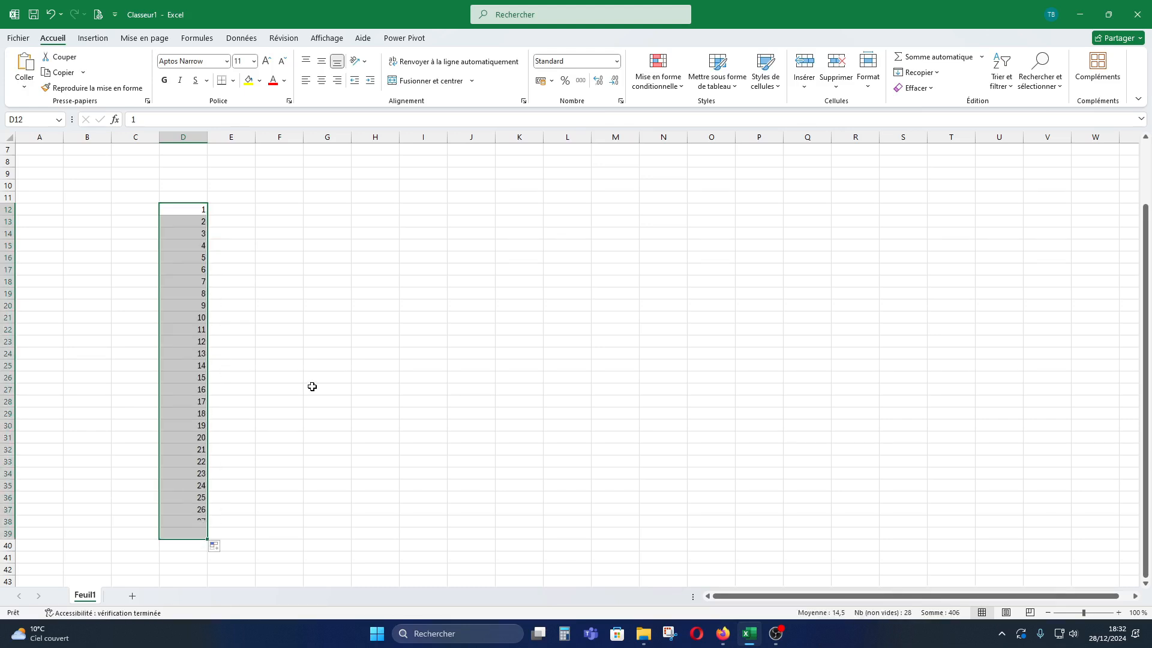
{"action": "left_click", "coordinate": [312, 386]}
Step: Review the number series in D12:D39, comparing the two starting values with the filled cells
{"action": "left_click", "coordinate": [204, 234]}
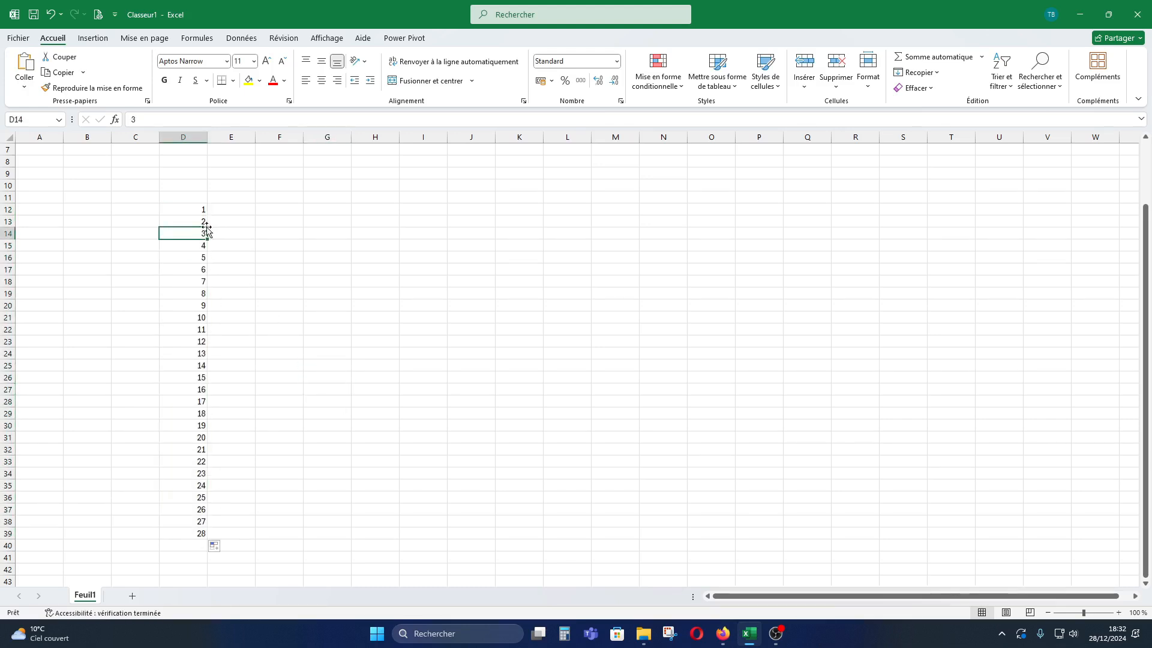
{"action": "left_click", "coordinate": [268, 430]}
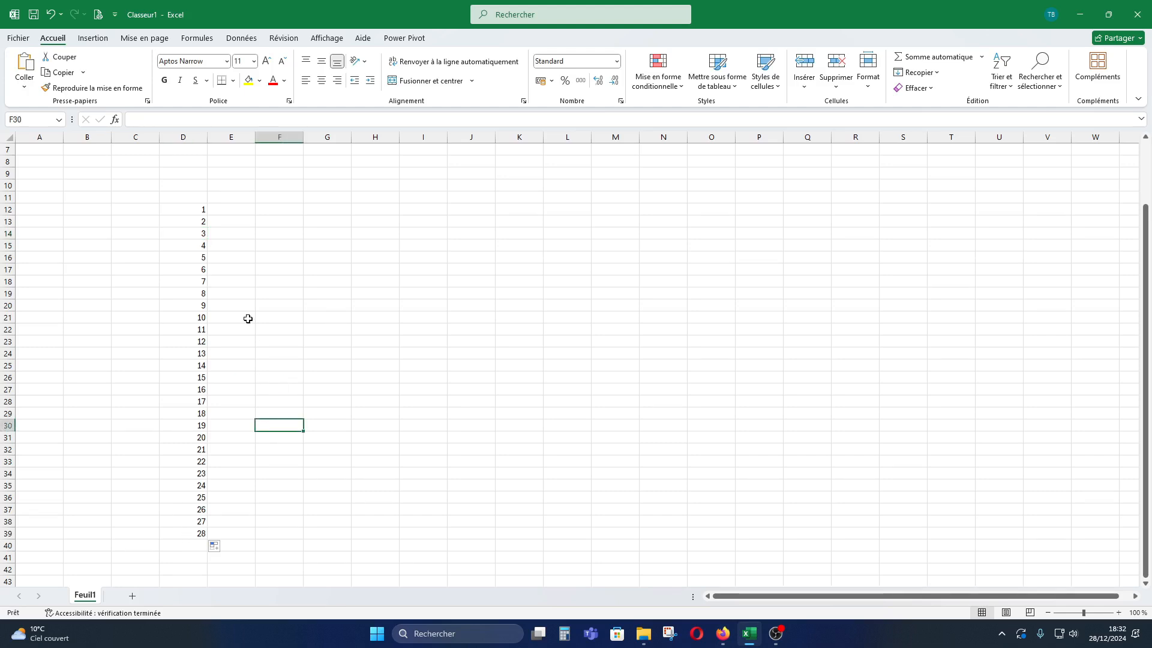
{"action": "left_click", "coordinate": [204, 225]}
{"action": "left_click", "coordinate": [204, 258]}
{"action": "left_click", "coordinate": [204, 303]}
{"action": "left_click", "coordinate": [204, 341]}
{"action": "left_click", "coordinate": [208, 382]}
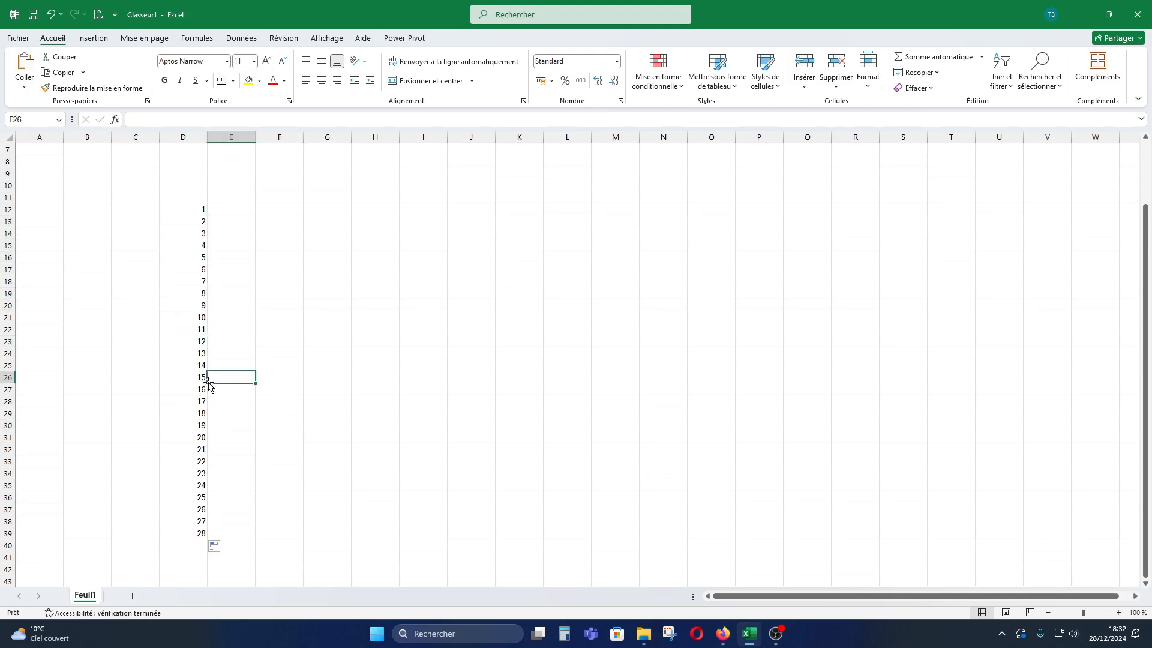
{"action": "left_click", "coordinate": [283, 327]}
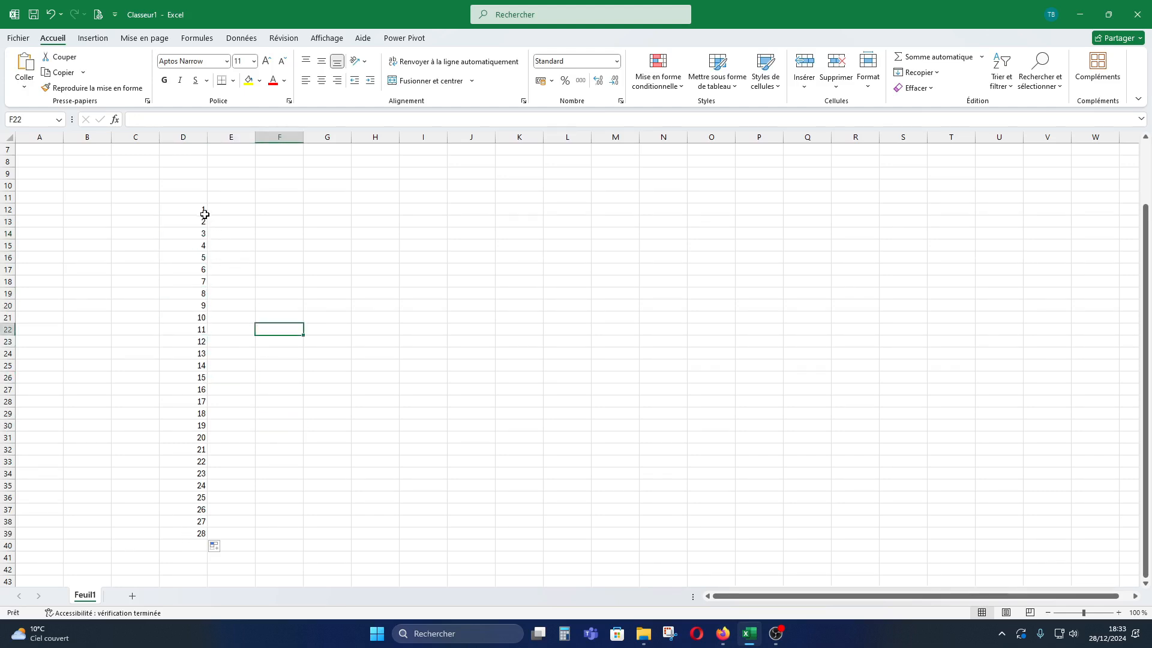
{"action": "left_click_drag", "start_coordinate": [205, 214], "coordinate": [202, 222]}
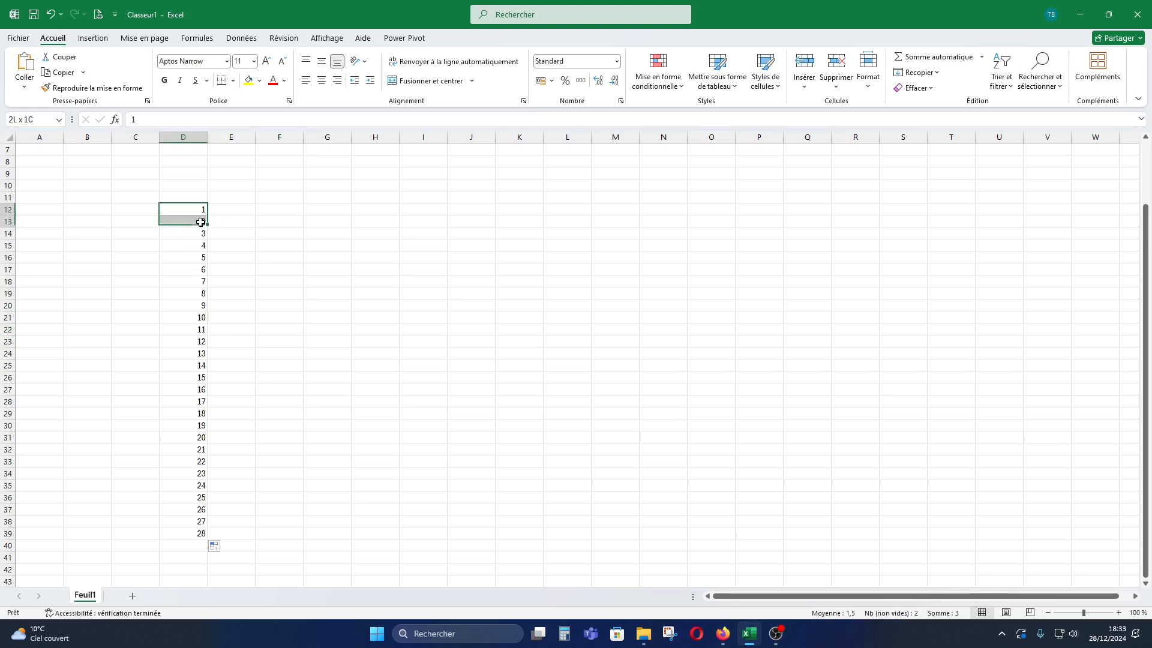
{"action": "left_click", "coordinate": [197, 534]}
{"action": "left_click_drag", "start_coordinate": [200, 233], "coordinate": [209, 504]}
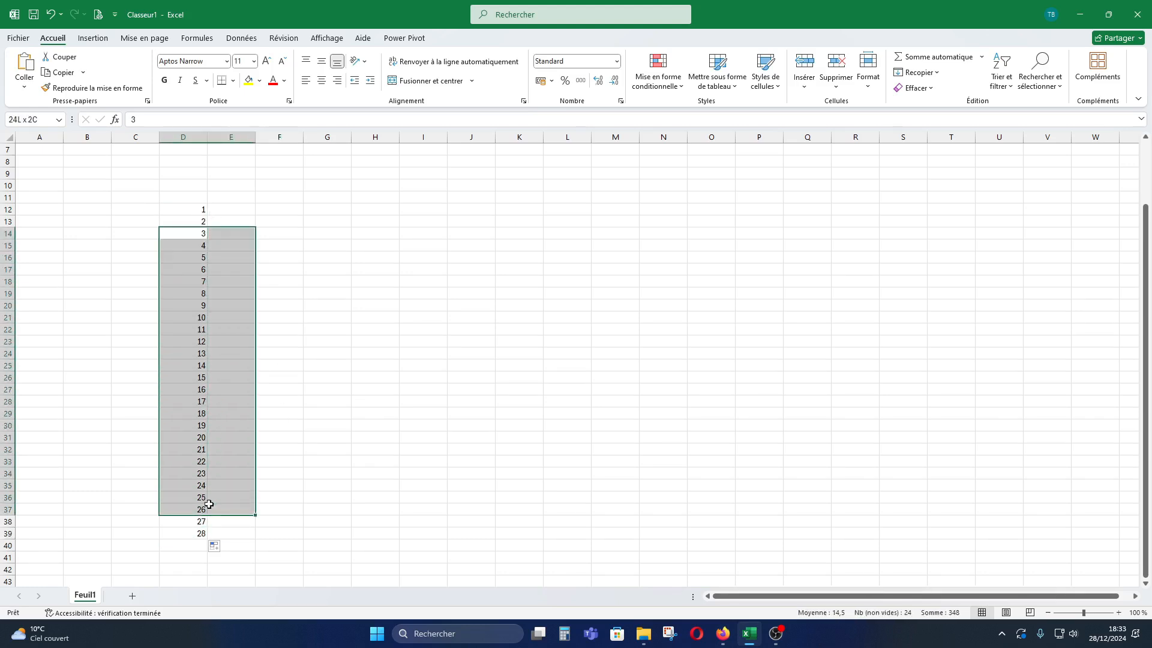
{"action": "left_click", "coordinate": [306, 482]}
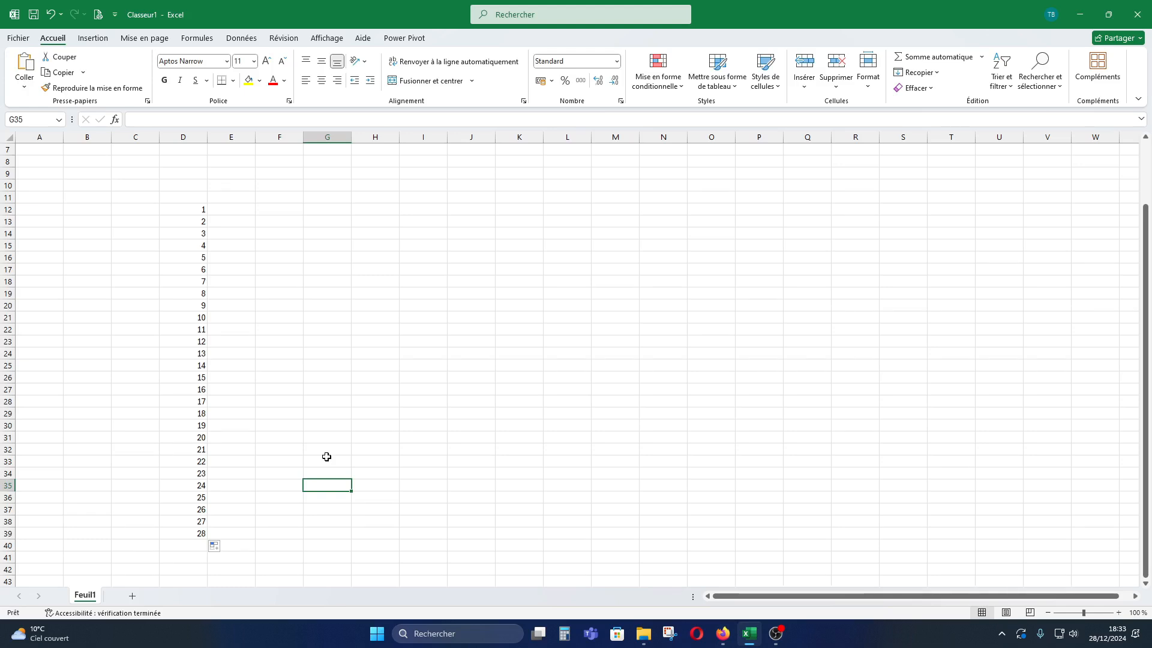
Step: Enter Lundi in cell F12 and fill the weekday series down column F to row 39
{"action": "left_click", "coordinate": [288, 207]}
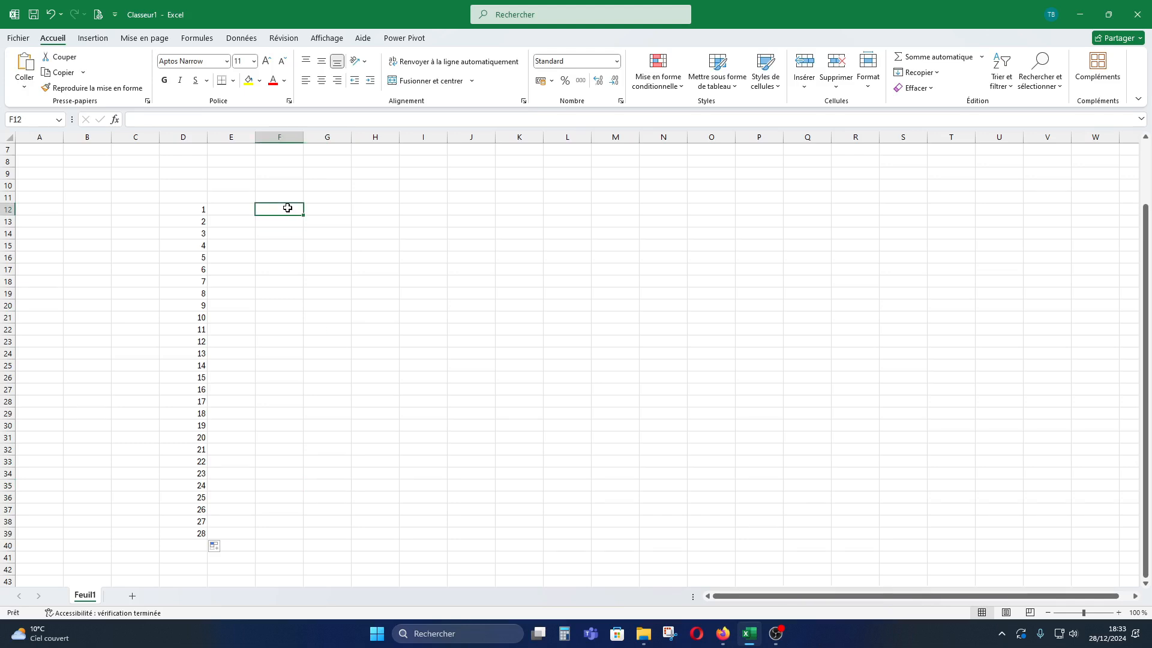
{"action": "type", "text": "Lundi"}
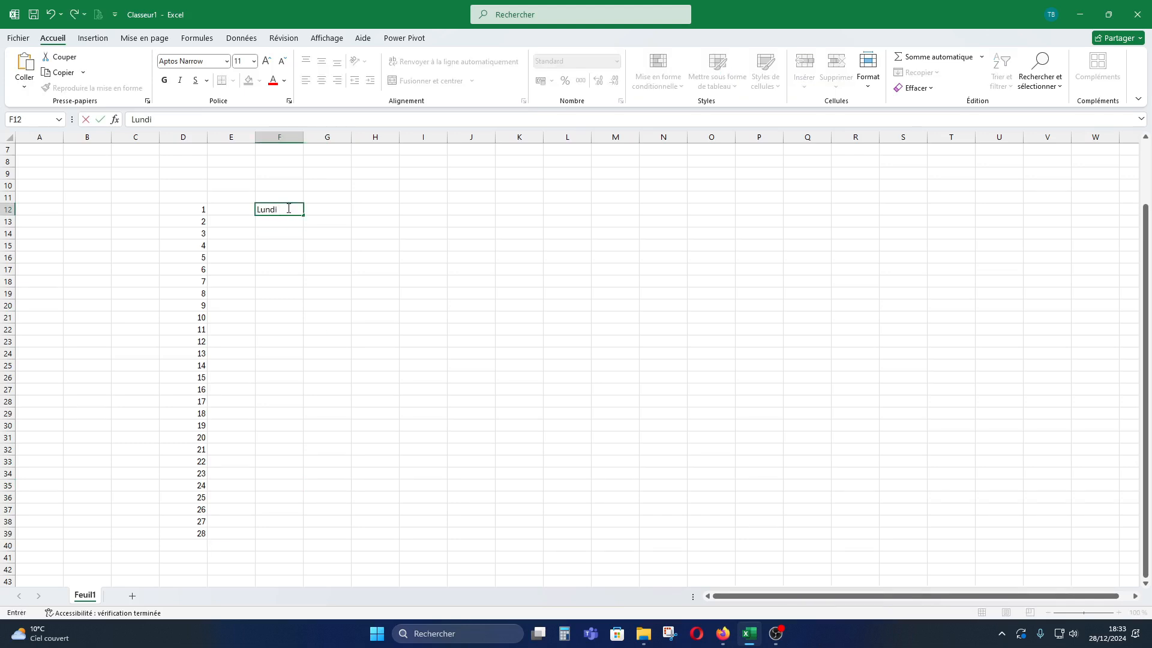
{"action": "key", "text": "Return"}
{"action": "left_click", "coordinate": [354, 257]}
{"action": "left_click", "coordinate": [291, 210]}
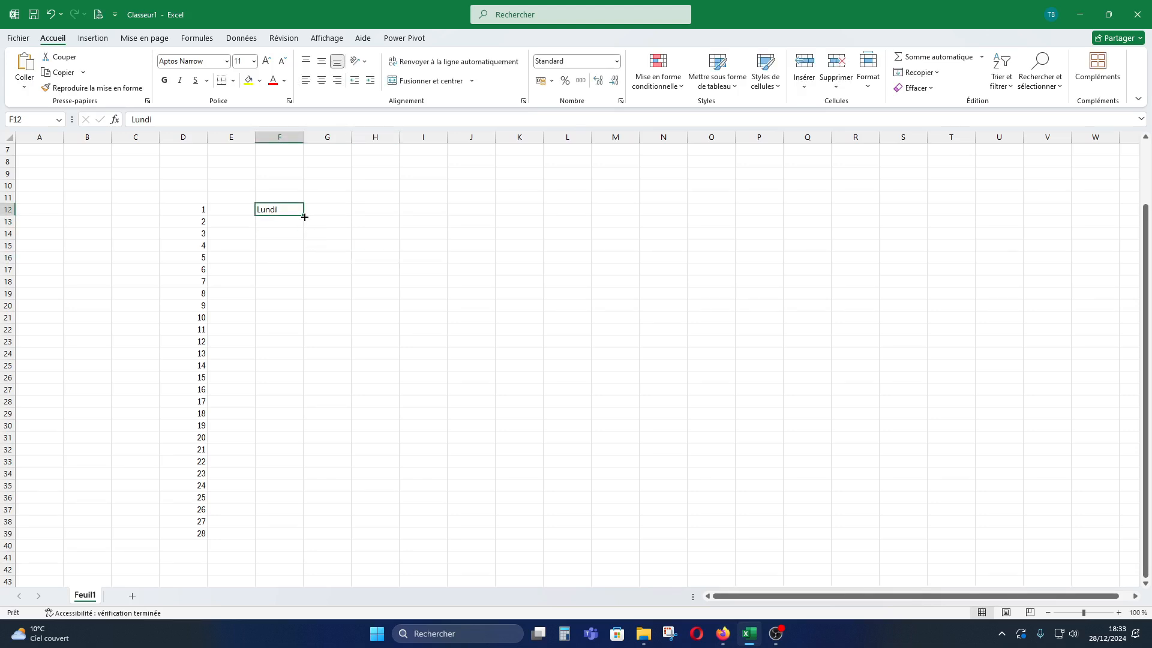
{"action": "left_click_drag", "start_coordinate": [305, 216], "coordinate": [304, 533]}
{"action": "left_click", "coordinate": [396, 357]}
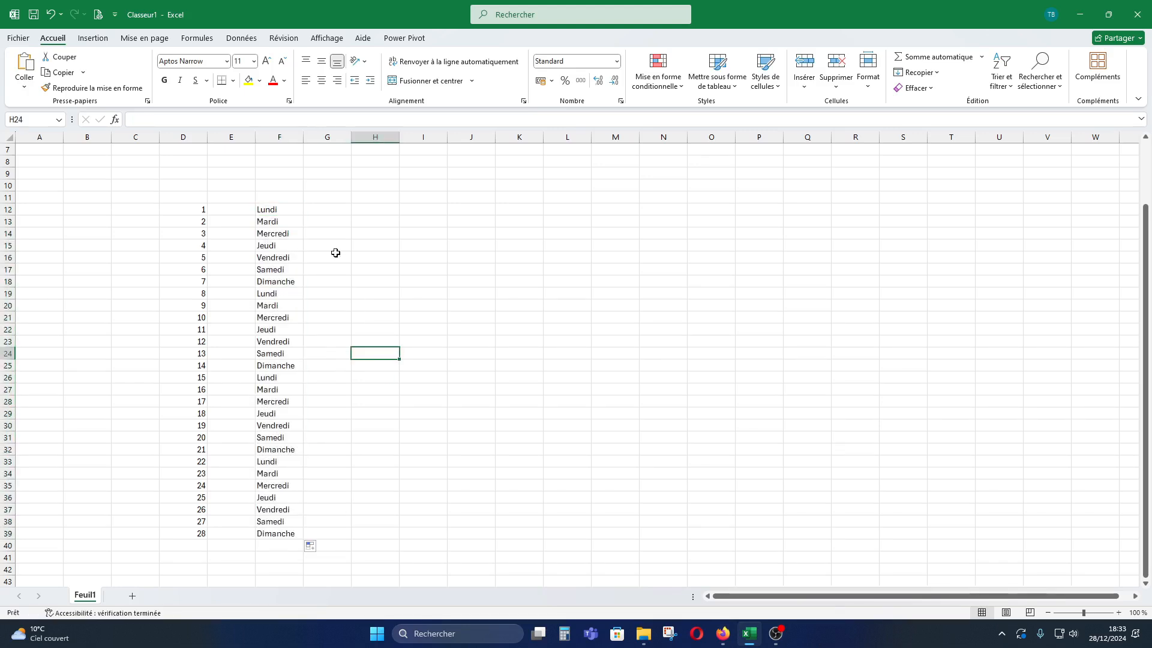
Step: Check the order of the weekdays in the filled range F12:F39
{"action": "left_click", "coordinate": [289, 212]}
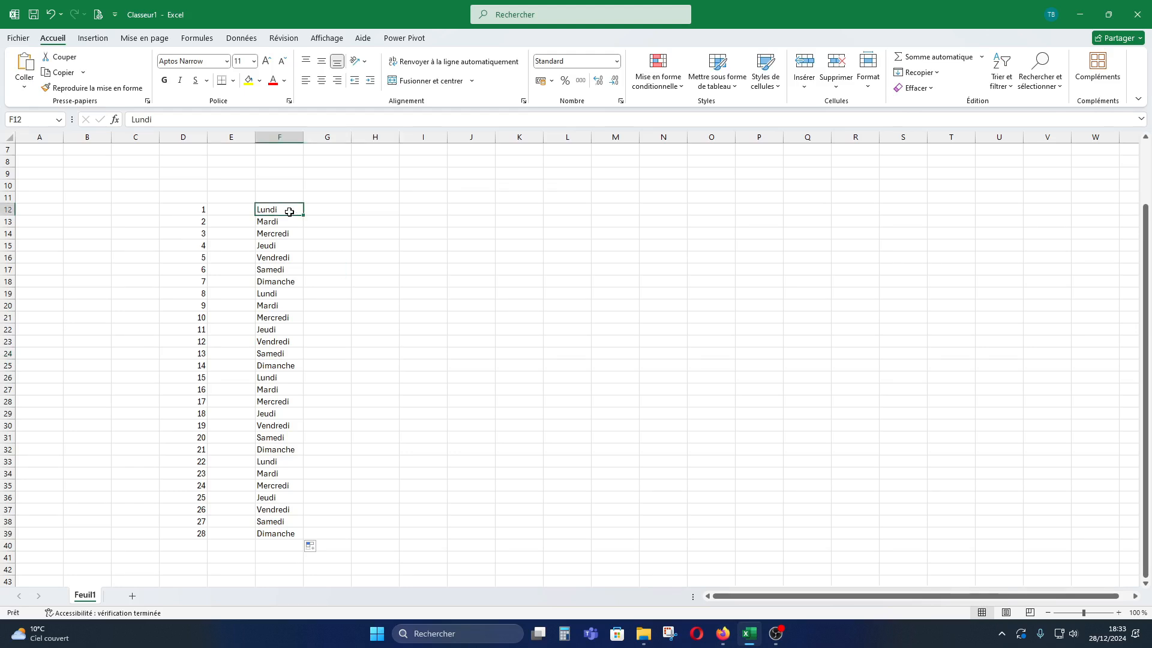
{"action": "left_click", "coordinate": [286, 221]}
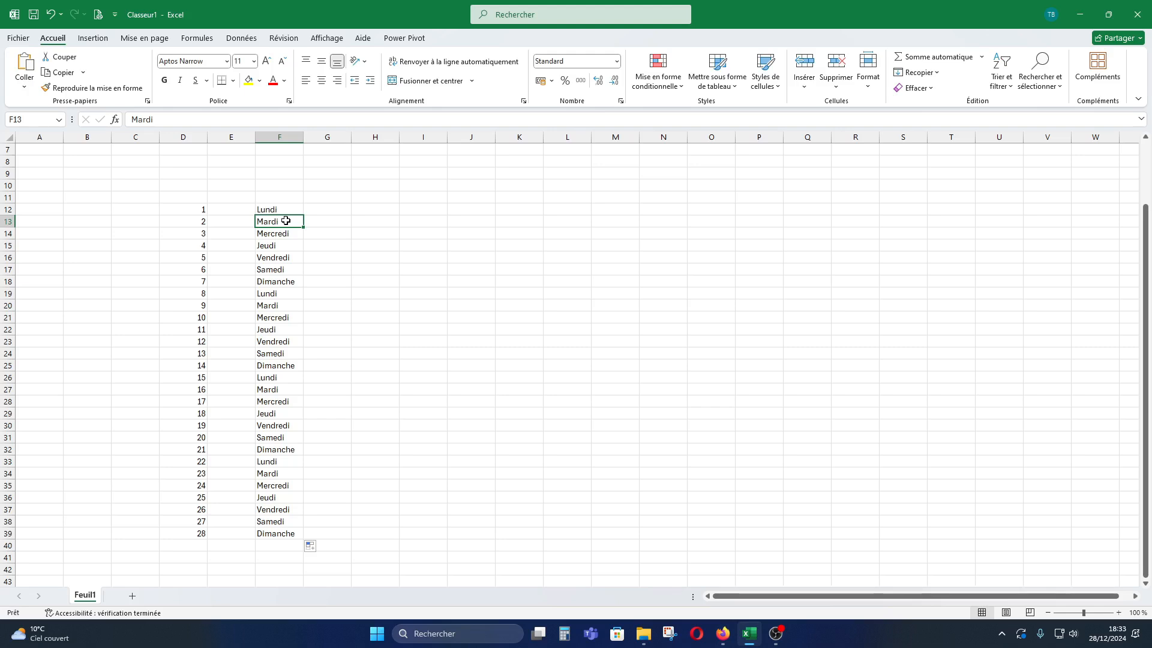
{"action": "left_click", "coordinate": [284, 235]}
{"action": "left_click", "coordinate": [285, 245]}
{"action": "left_click", "coordinate": [282, 256]}
{"action": "left_click_drag", "start_coordinate": [275, 287], "coordinate": [276, 534]}
{"action": "left_click", "coordinate": [367, 509]}
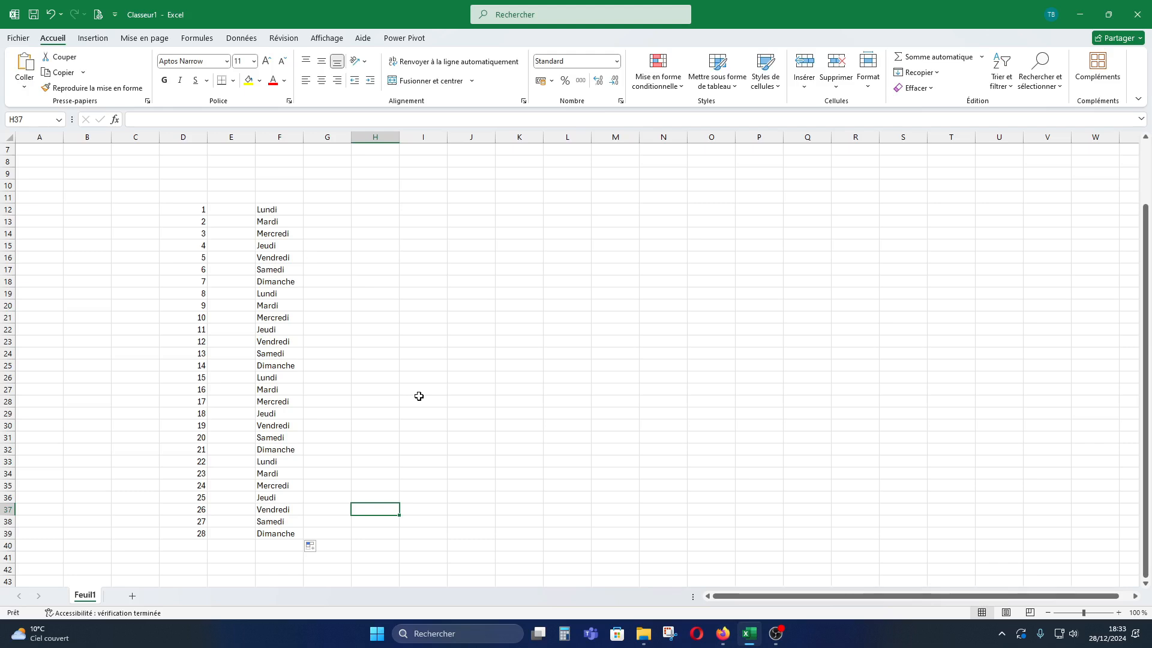
Step: Enter the date 25/12/2024 in cell H12 and fill the daily dates down column H to row 39
{"action": "left_click", "coordinate": [373, 212]}
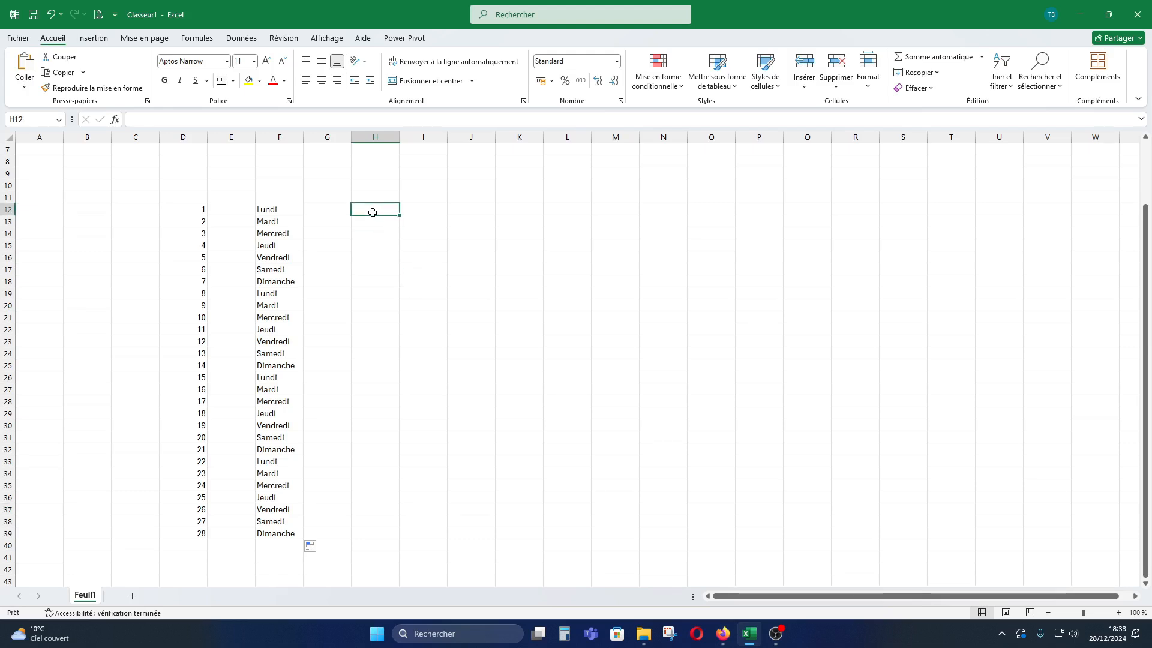
{"action": "type", "text": "25/12/2024"}
{"action": "key", "text": "ctrl+Return"}
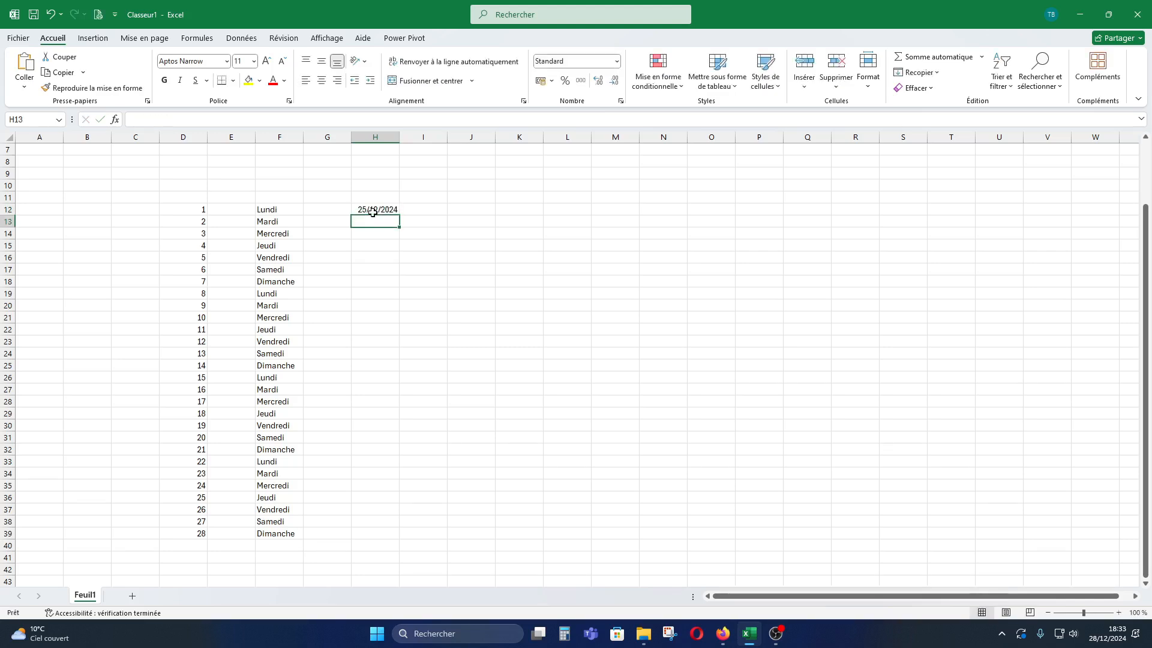
{"action": "left_click", "coordinate": [454, 209]}
{"action": "left_click", "coordinate": [393, 210]}
{"action": "left_click_drag", "start_coordinate": [400, 215], "coordinate": [397, 539]}
{"action": "left_click", "coordinate": [471, 269]}
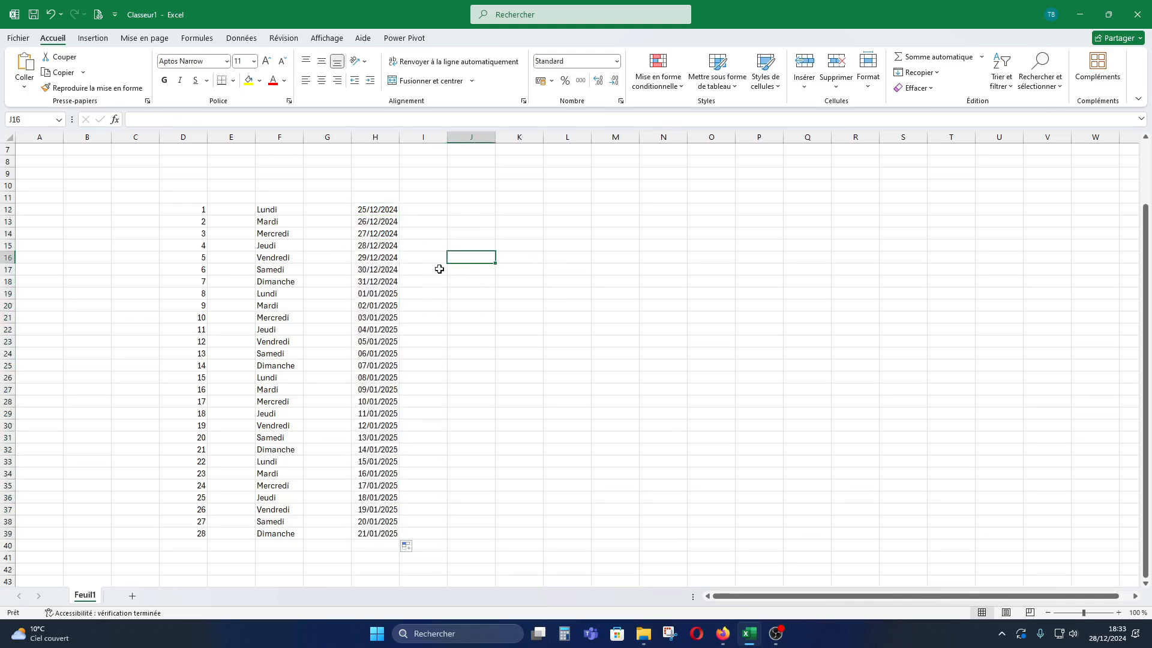
Step: Check the progression of the dates down column H from row 13 to the end of the series
{"action": "left_click", "coordinate": [384, 221]}
{"action": "left_click", "coordinate": [384, 233]}
{"action": "left_click", "coordinate": [384, 246]}
{"action": "left_click", "coordinate": [384, 281]}
{"action": "left_click", "coordinate": [384, 305]}
{"action": "left_click", "coordinate": [384, 342]}
{"action": "left_click", "coordinate": [384, 375]}
{"action": "left_click", "coordinate": [384, 414]}
{"action": "left_click", "coordinate": [385, 450]}
{"action": "left_click", "coordinate": [385, 485]}
{"action": "left_click", "coordinate": [385, 545]}
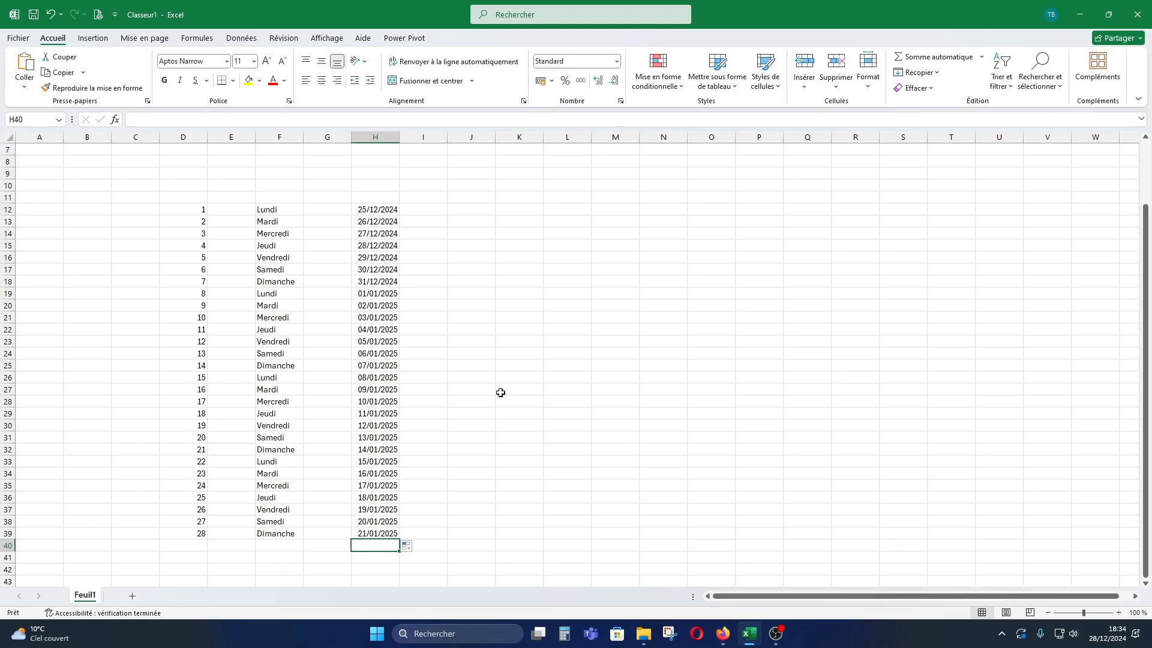
Step: Enter 1 in cell J12 to start another number series
{"action": "left_click", "coordinate": [471, 211]}
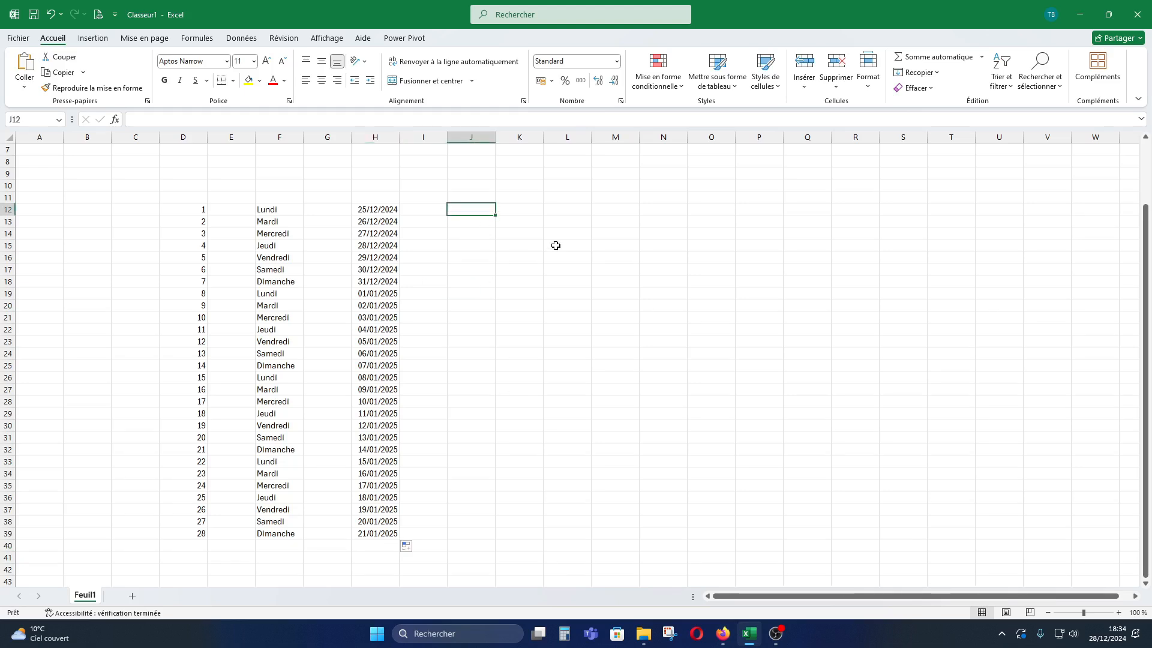
{"action": "type", "text": "1"}
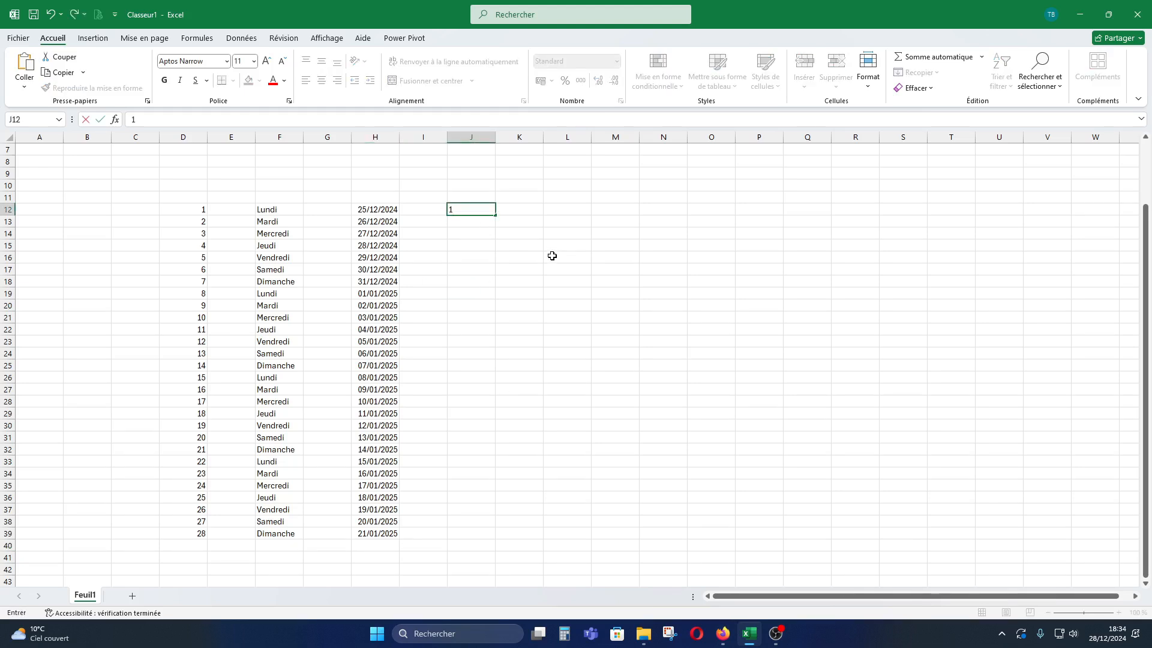
{"action": "left_click", "coordinate": [553, 255]}
Step: Enter 2 in cell J13, below the starting value of the new series
{"action": "left_click", "coordinate": [490, 223]}
{"action": "type", "text": "2"}
{"action": "left_click", "coordinate": [510, 225]}
Step: Set the second value of the new series, in cell J13, to 10
{"action": "left_click", "coordinate": [482, 212]}
{"action": "left_click", "coordinate": [484, 220]}
{"action": "type", "text": "10"}
{"action": "left_click", "coordinate": [518, 257]}
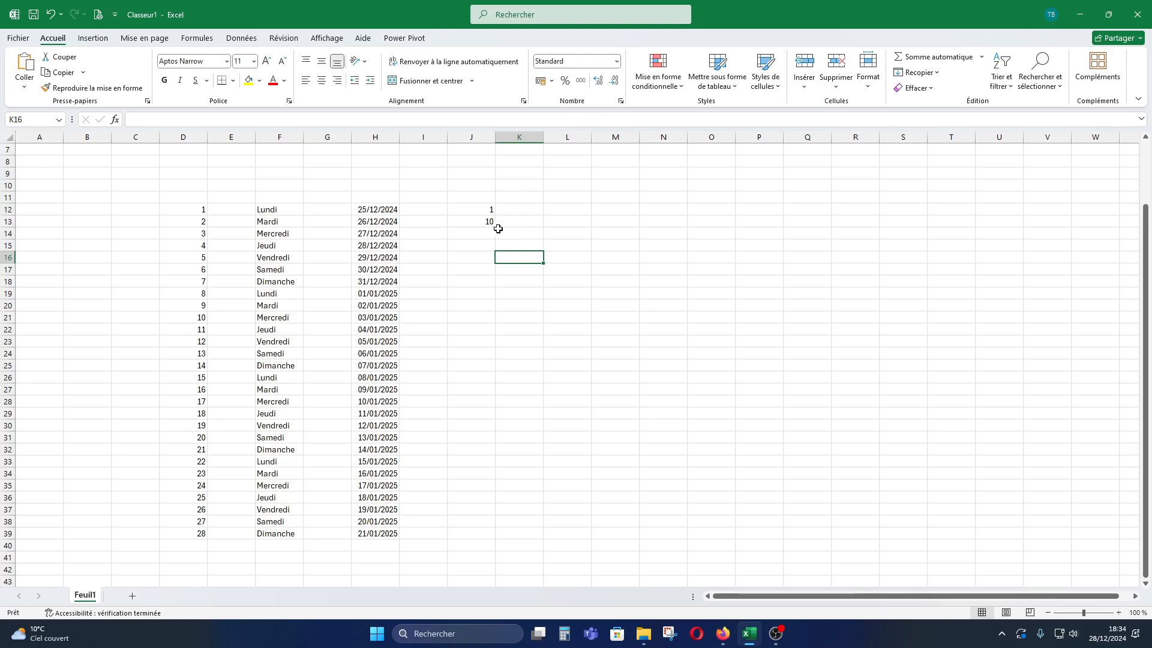
{"action": "left_click", "coordinate": [492, 210]}
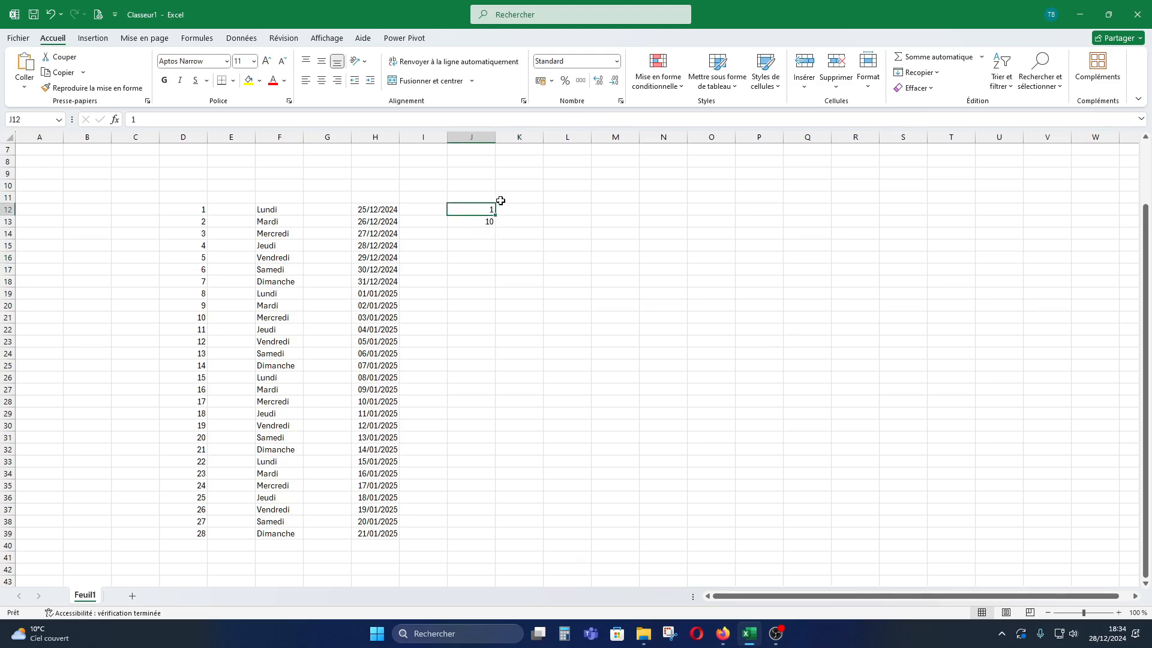
{"action": "left_click", "coordinate": [488, 220]}
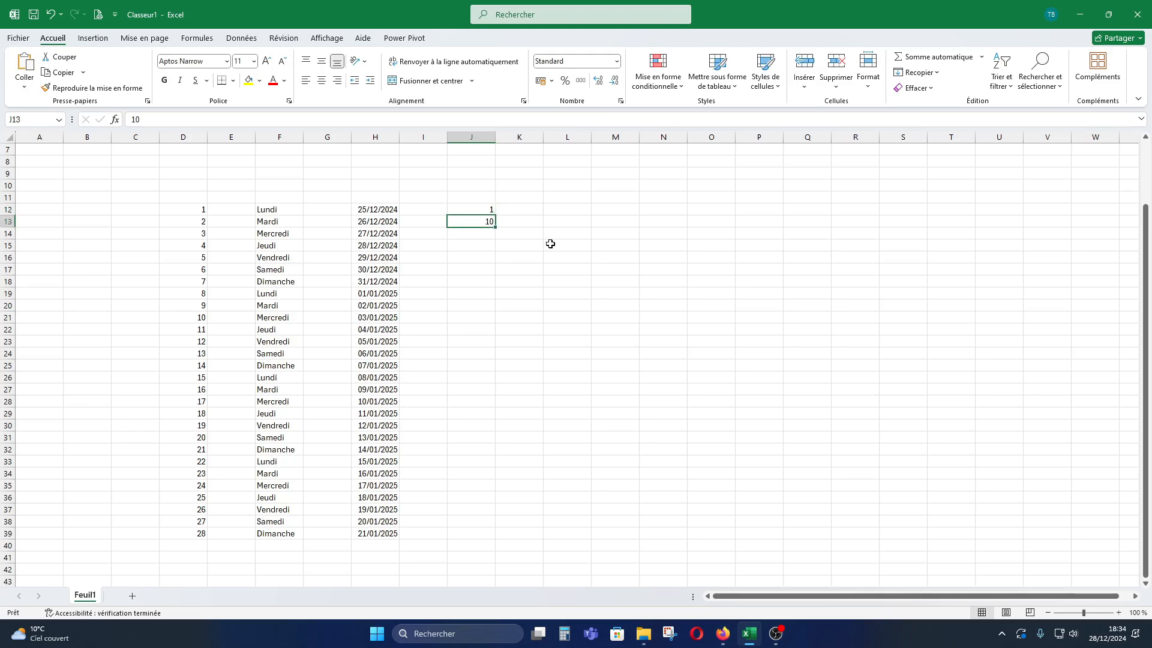
{"action": "left_click_drag", "start_coordinate": [498, 228], "coordinate": [499, 542]}
{"action": "left_click", "coordinate": [512, 224]}
{"action": "key", "text": "ctrl+z"}
{"action": "left_click", "coordinate": [525, 230]}
Step: Extend the number series starting with 1 and 10 in J12:J13 down to cell J39 and check its first values
{"action": "left_click_drag", "start_coordinate": [482, 210], "coordinate": [500, 539]}
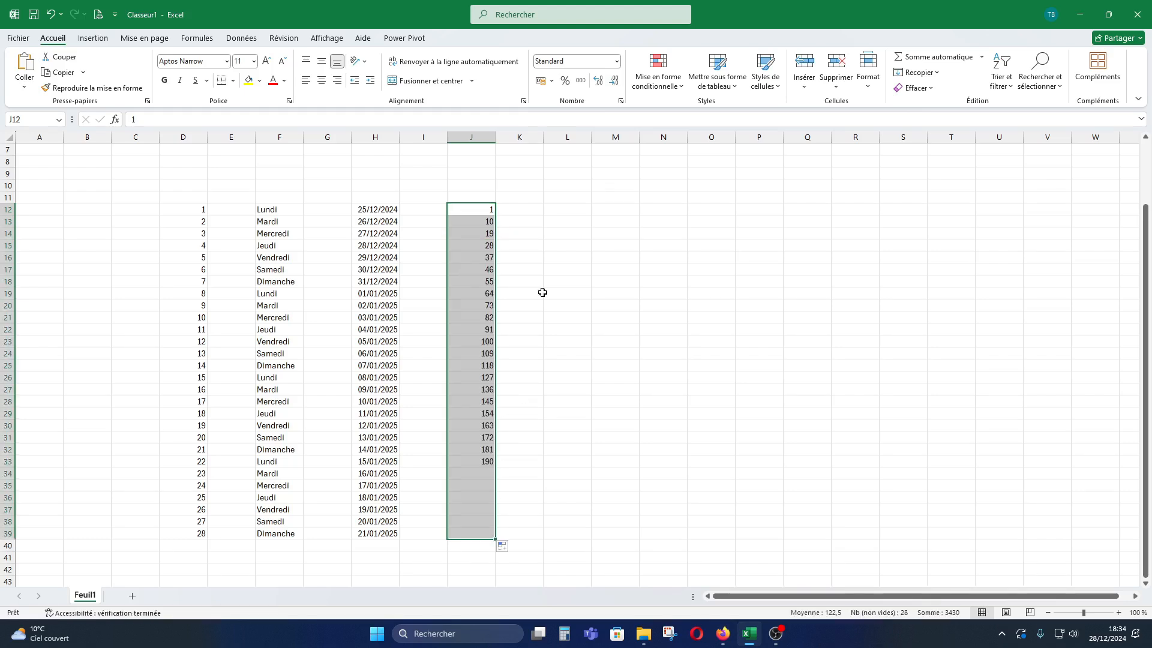
{"action": "left_click", "coordinate": [549, 282]}
{"action": "left_click", "coordinate": [493, 234]}
{"action": "left_click", "coordinate": [491, 245]}
{"action": "left_click", "coordinate": [491, 260]}
{"action": "left_click", "coordinate": [521, 242]}
Step: Set cell J13 to 11 and clear the rest of the series in J14:J39
{"action": "left_click", "coordinate": [492, 225]}
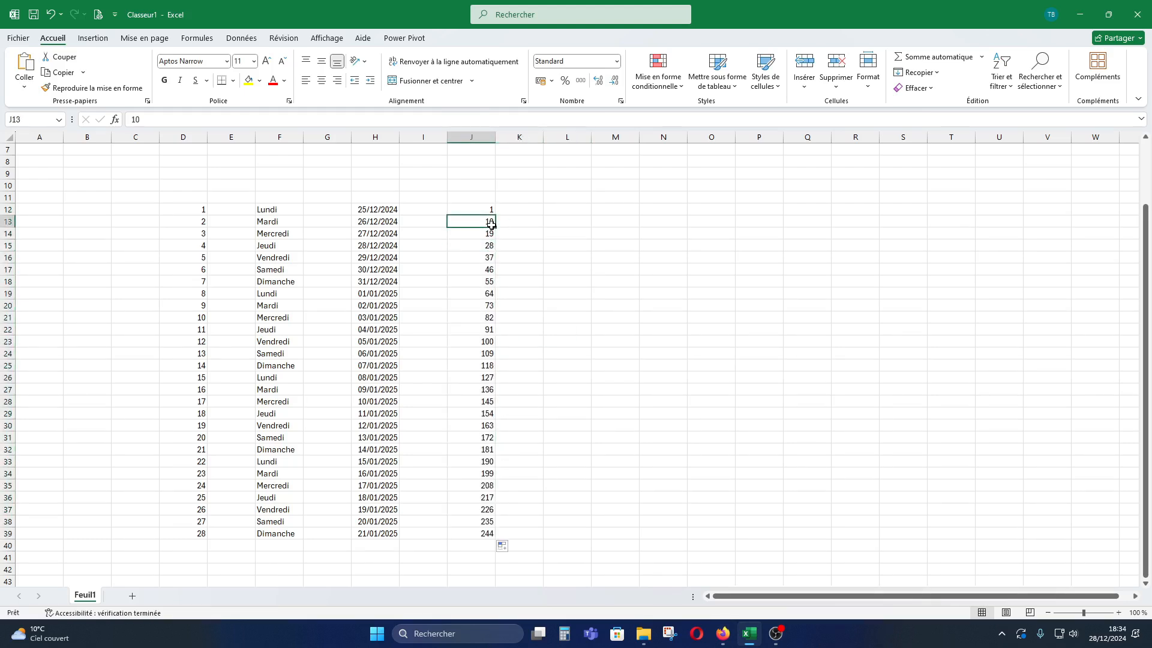
{"action": "type", "text": "11"}
{"action": "key", "text": "Return"}
{"action": "left_click_drag", "start_coordinate": [488, 232], "coordinate": [489, 534]}
{"action": "key", "text": "Delete"}
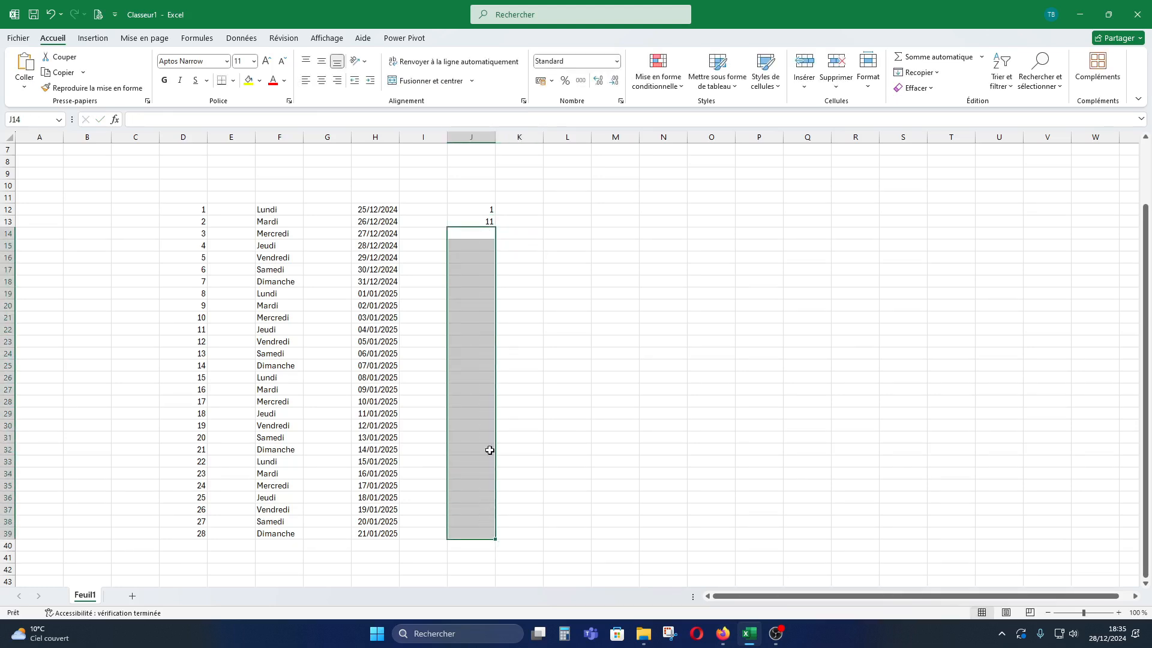
Step: Try extending the series of 1 and 11 from J12:J13 down to J39, and undo the fill
{"action": "left_click", "coordinate": [490, 213]}
{"action": "left_click", "coordinate": [488, 221]}
{"action": "left_click", "coordinate": [517, 241]}
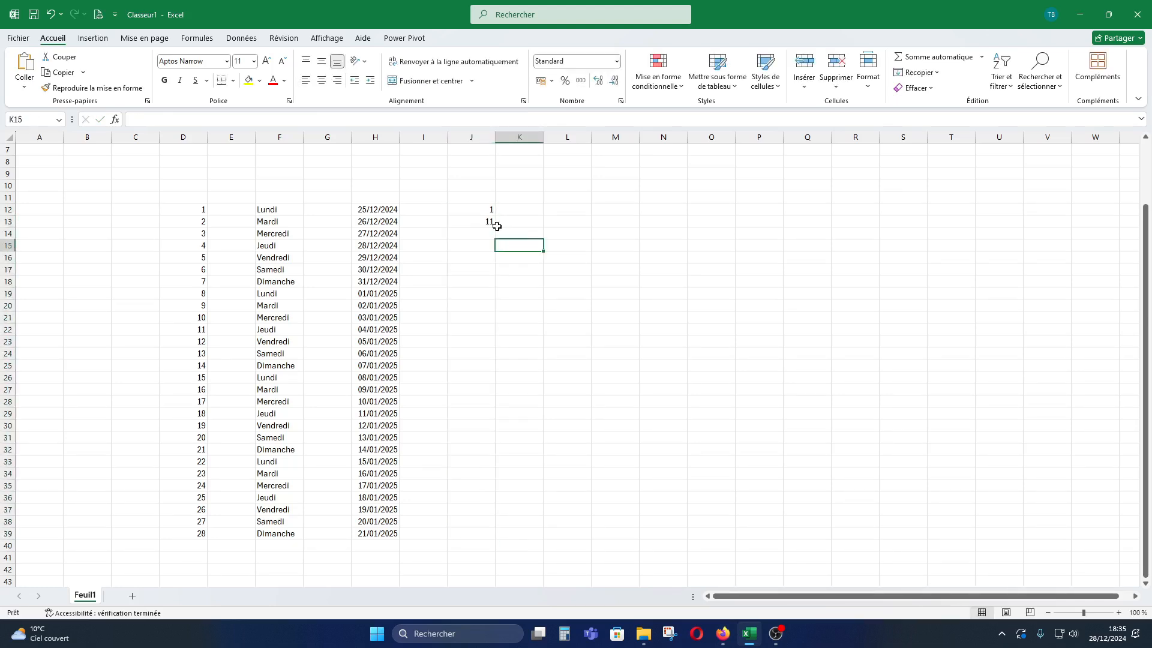
{"action": "left_click_drag", "start_coordinate": [488, 209], "coordinate": [502, 536]}
{"action": "left_click", "coordinate": [611, 318]}
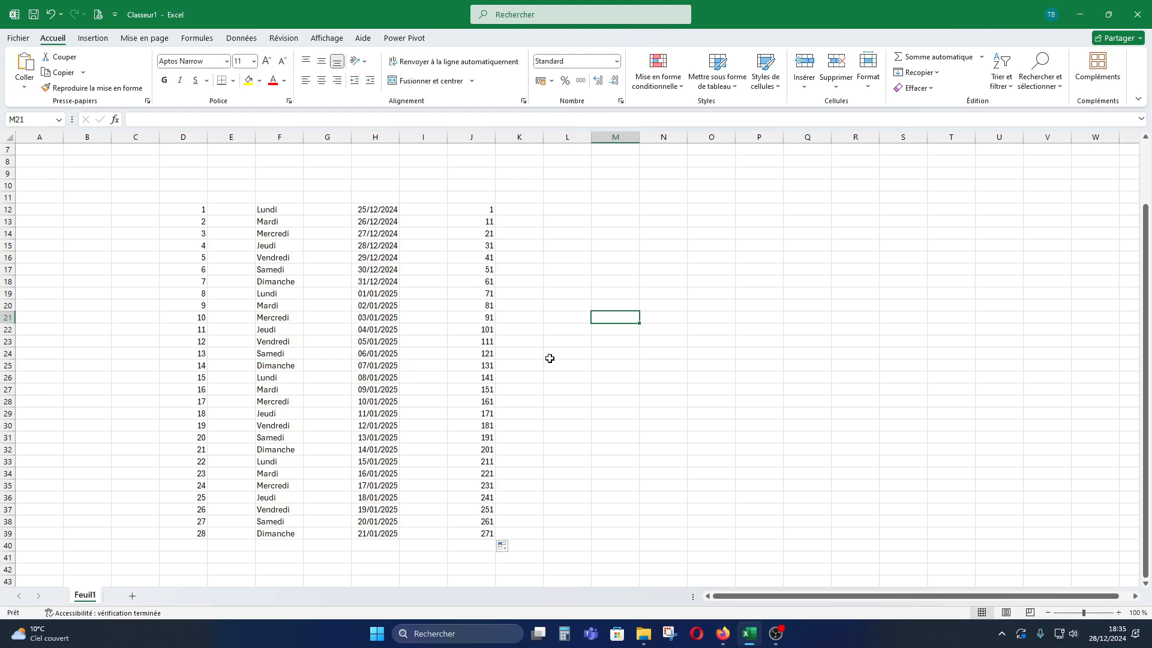
{"action": "left_click", "coordinate": [537, 291]}
{"action": "key", "text": "ctrl+z"}
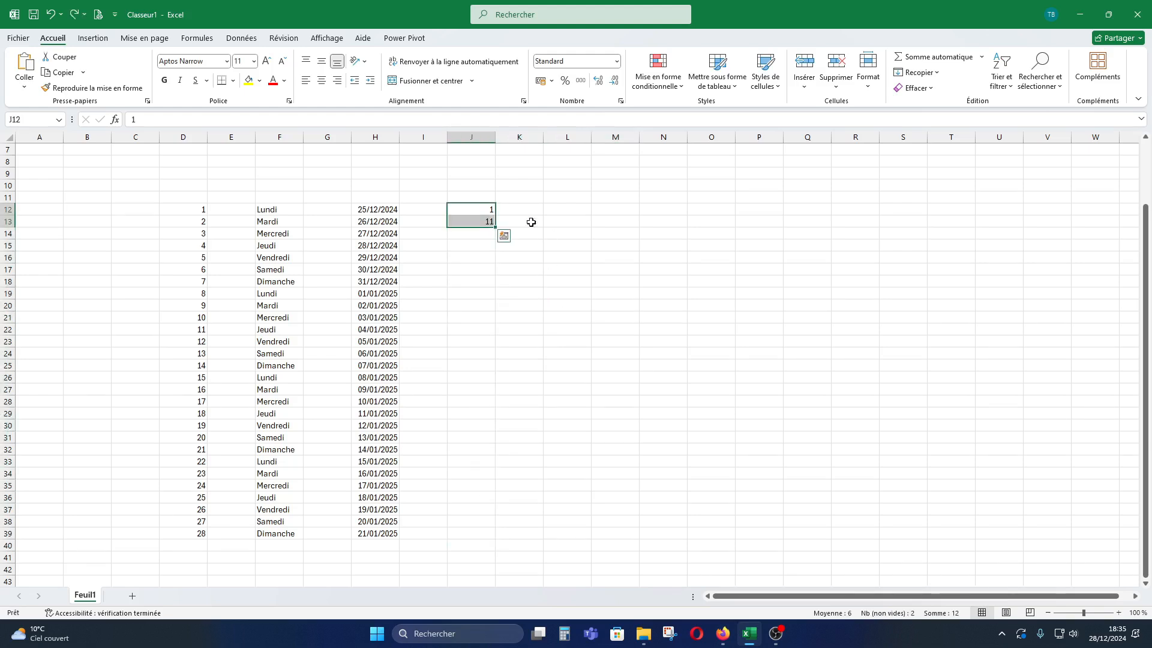
Step: Set the two starting values of the column J series to 0 in J12 and 10 in J13
{"action": "left_click", "coordinate": [521, 221]}
{"action": "left_click", "coordinate": [492, 211]}
{"action": "type", "text": "0"}
{"action": "left_click", "coordinate": [569, 257]}
{"action": "left_click", "coordinate": [492, 223]}
{"action": "type", "text": "10"}
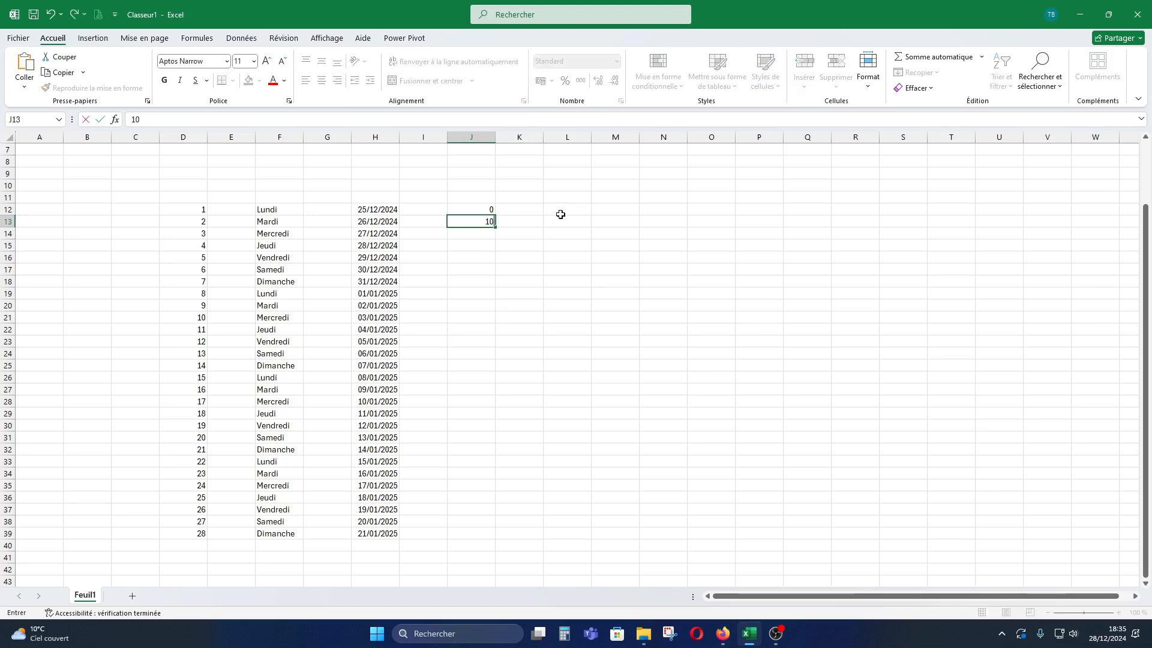
{"action": "left_click", "coordinate": [553, 258]}
Step: Extend the series of 0 and 10 from J12:J13 down to cell J39
{"action": "left_click_drag", "start_coordinate": [487, 208], "coordinate": [493, 536]}
{"action": "left_click", "coordinate": [492, 225]}
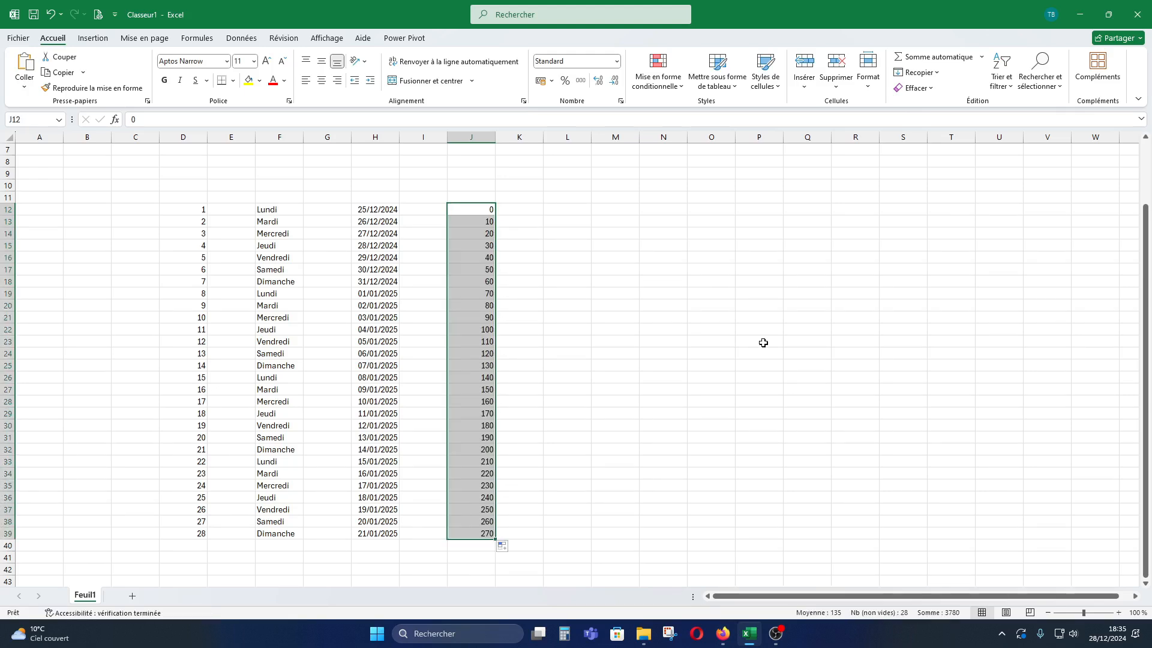
{"action": "left_click", "coordinate": [672, 231]}
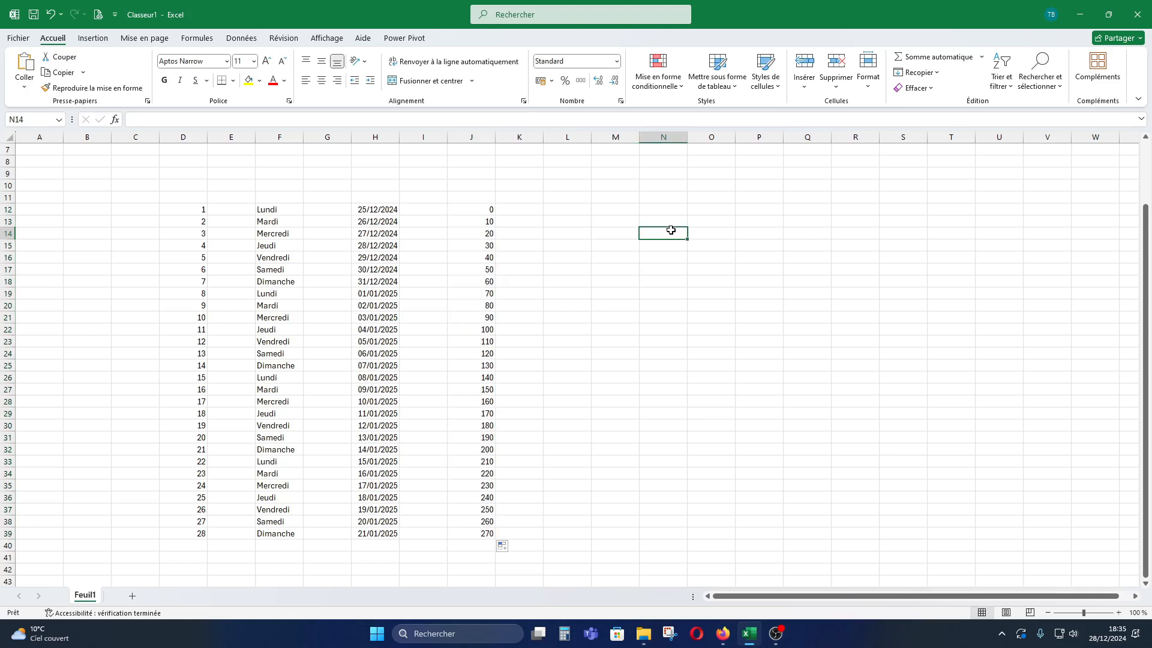
Step: Enter the date 25/12/2024 in cell L12 and 31/12/2024 in cell L13
{"action": "left_click", "coordinate": [585, 211]}
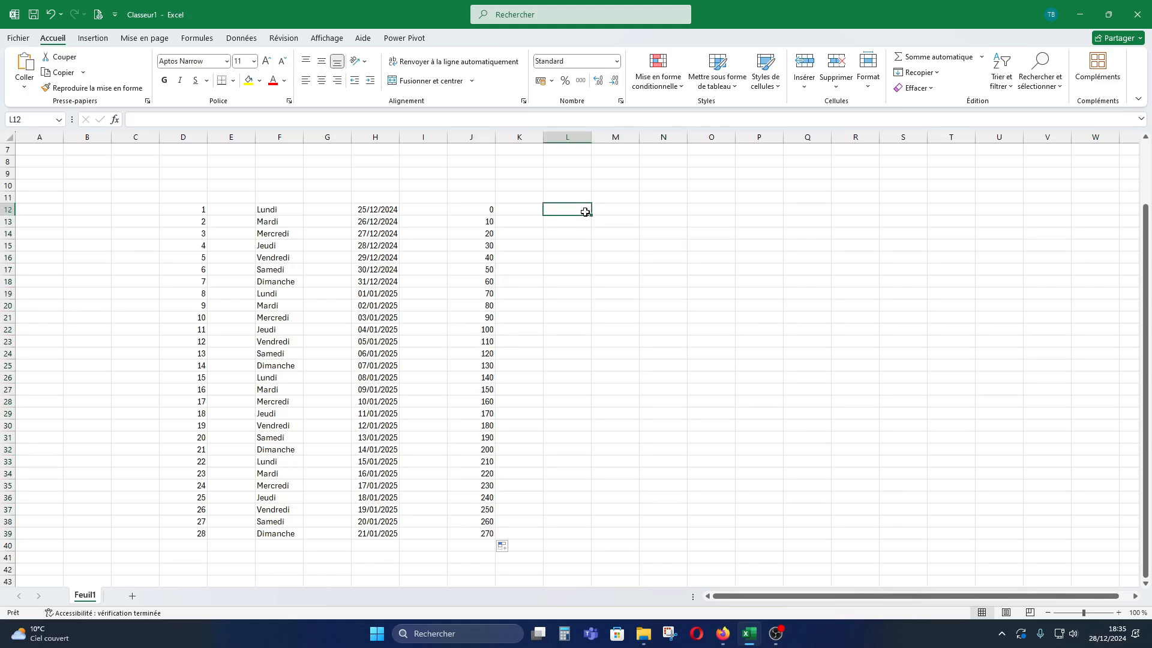
{"action": "type", "text": "25/12/2024"}
{"action": "key", "text": "Return"}
{"action": "left_click", "coordinate": [612, 223]}
{"action": "left_click", "coordinate": [589, 225]}
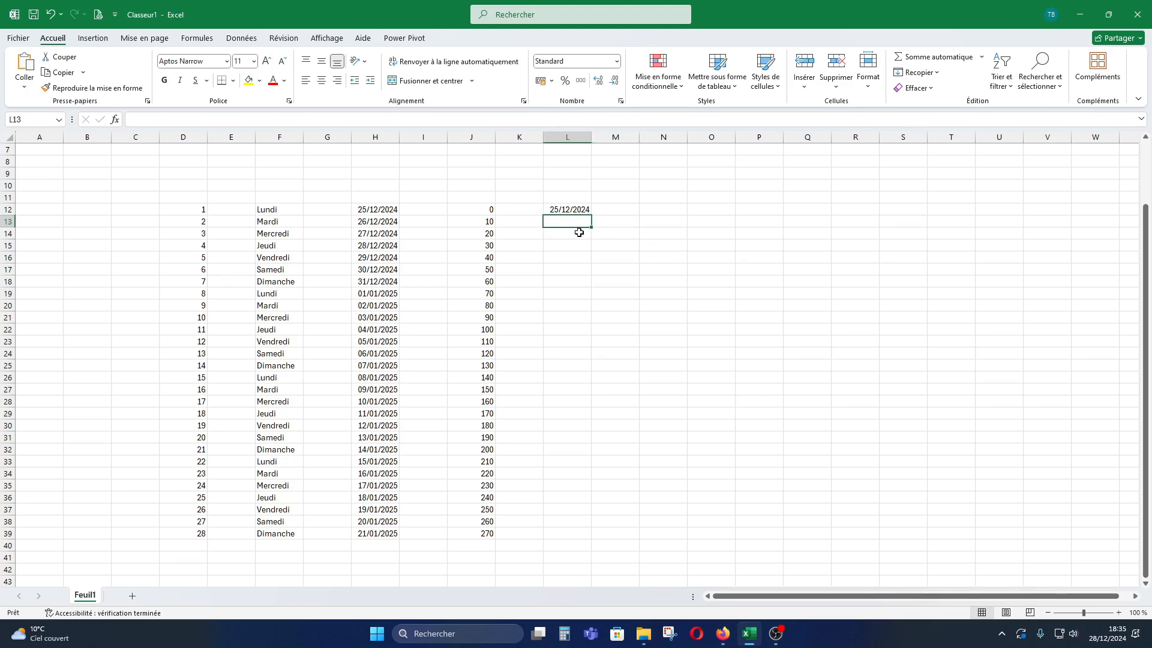
{"action": "type", "text": "31/12/2"}
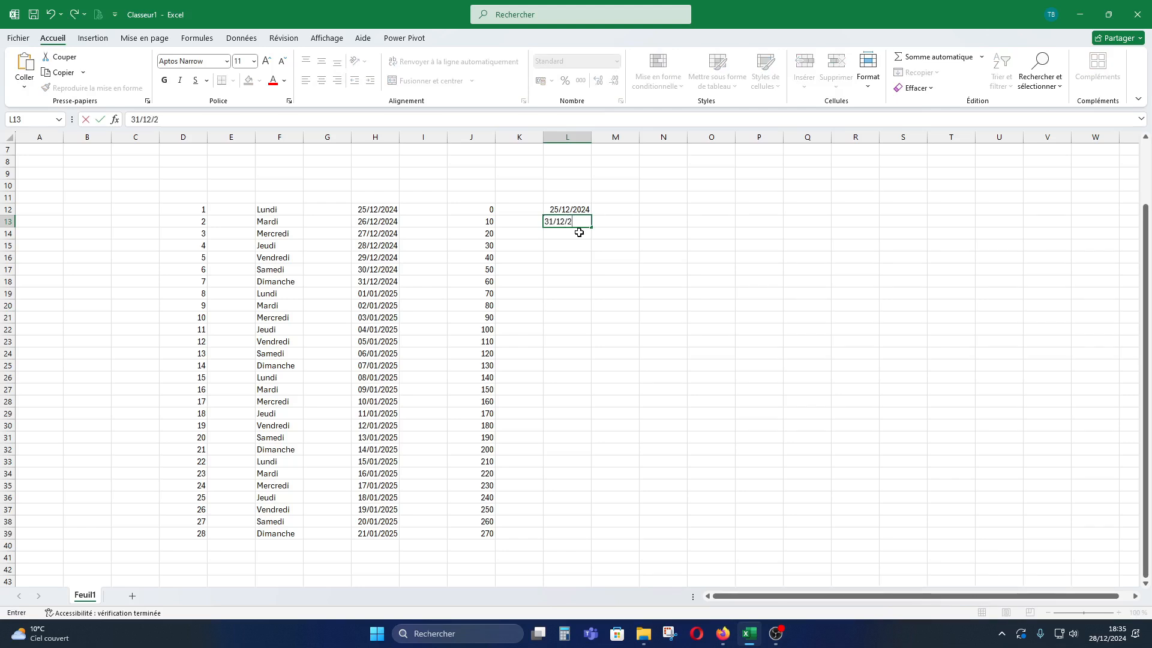
{"action": "key", "text": "Return"}
Step: Extend the two dates in L12:L13 down to cell L39 and check the progression of the filled dates
{"action": "left_click_drag", "start_coordinate": [570, 210], "coordinate": [584, 539]}
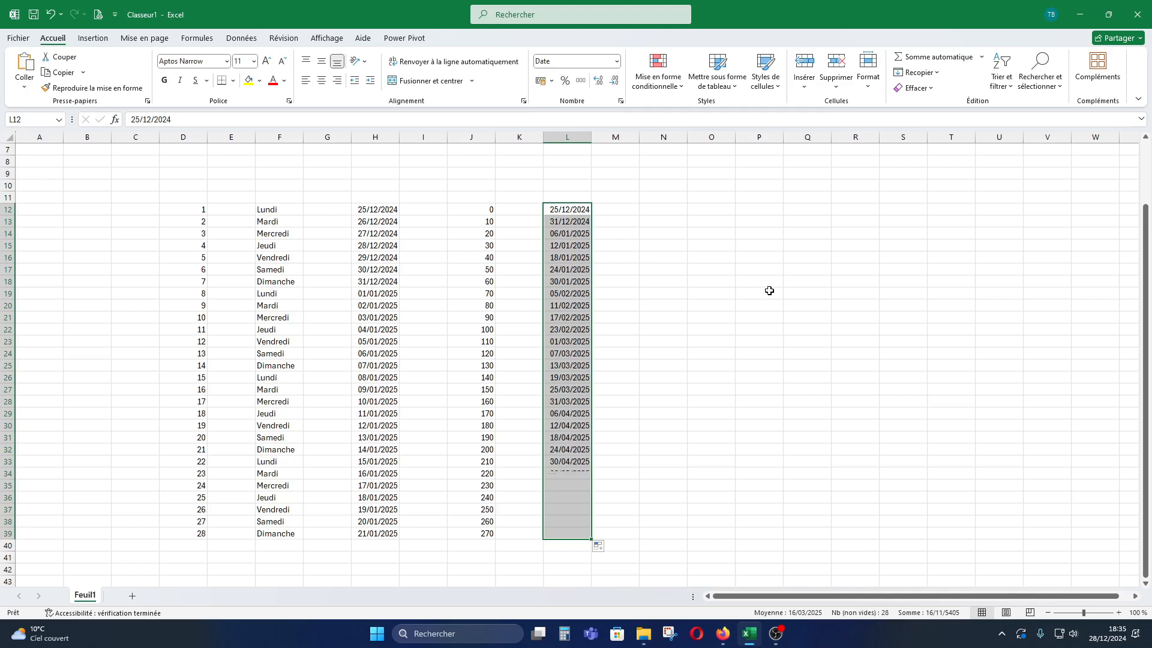
{"action": "left_click", "coordinate": [766, 291]}
{"action": "left_click", "coordinate": [577, 238]}
{"action": "left_click", "coordinate": [578, 282]}
{"action": "left_click", "coordinate": [579, 356]}
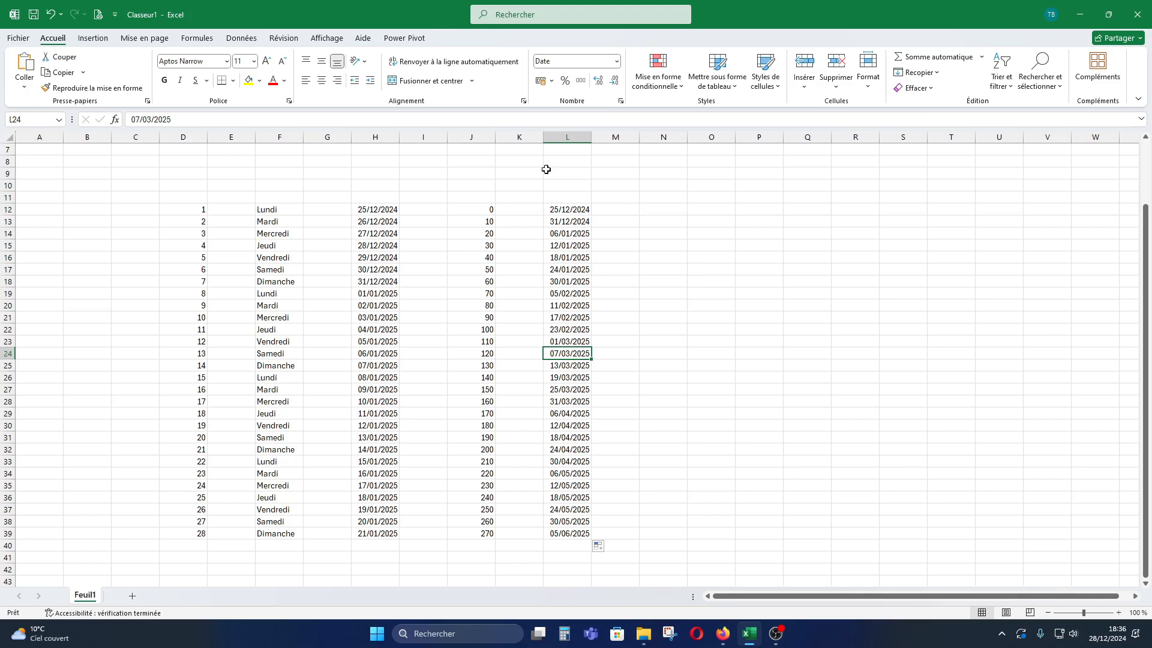
Step: Clear all the example series from the range D12:L39
{"action": "left_click_drag", "start_coordinate": [207, 202], "coordinate": [586, 536]}
{"action": "key", "text": "Delete"}
{"action": "left_click", "coordinate": [384, 281]}
{"action": "left_click", "coordinate": [189, 210]}
Step: Enter 14 and 20 in cells C12 and D12, and 13 and 4 in cells C13 and D13
{"action": "left_click", "coordinate": [132, 212]}
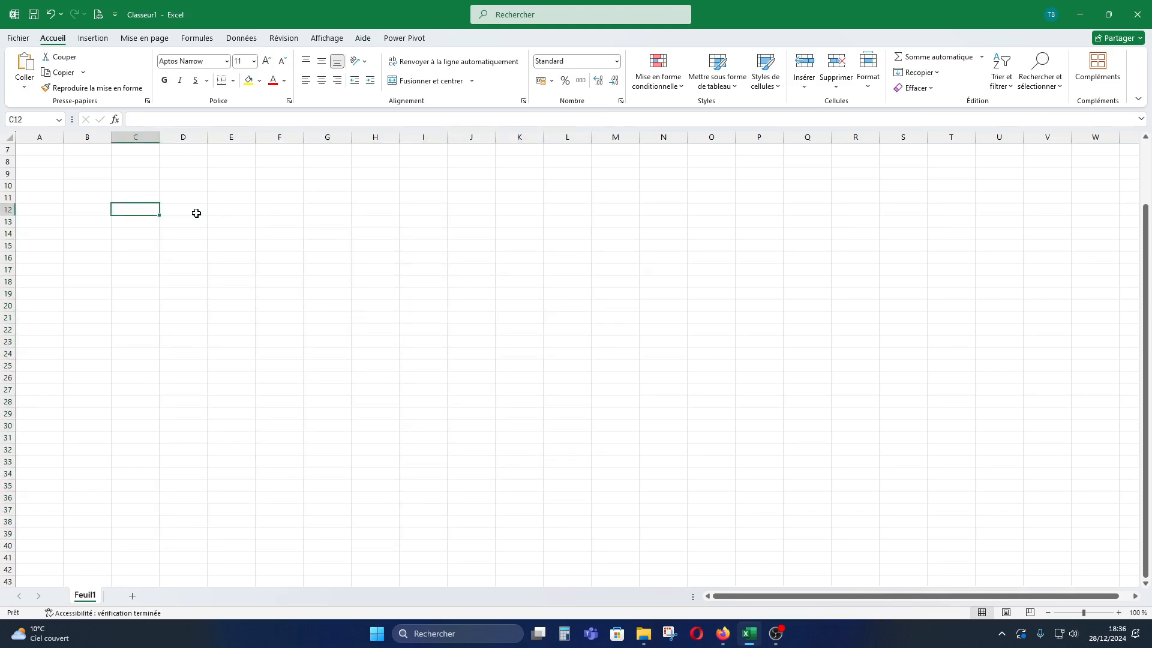
{"action": "type", "text": "14"}
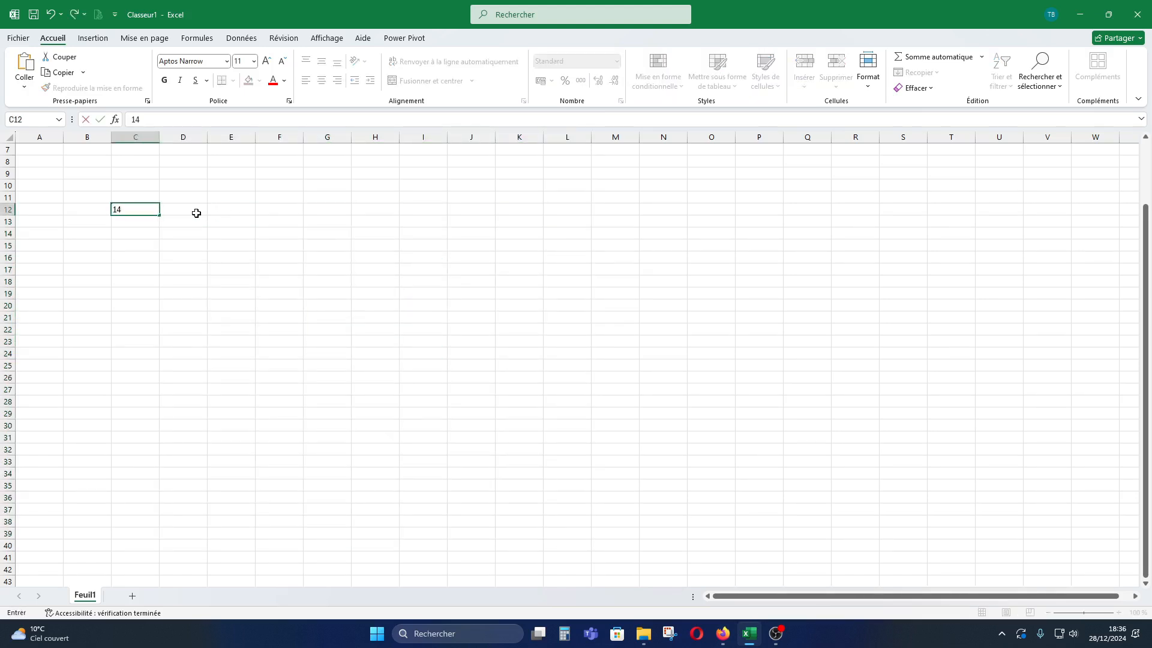
{"action": "left_click", "coordinate": [196, 213]}
{"action": "left_click", "coordinate": [229, 248]}
{"action": "left_click", "coordinate": [199, 211]}
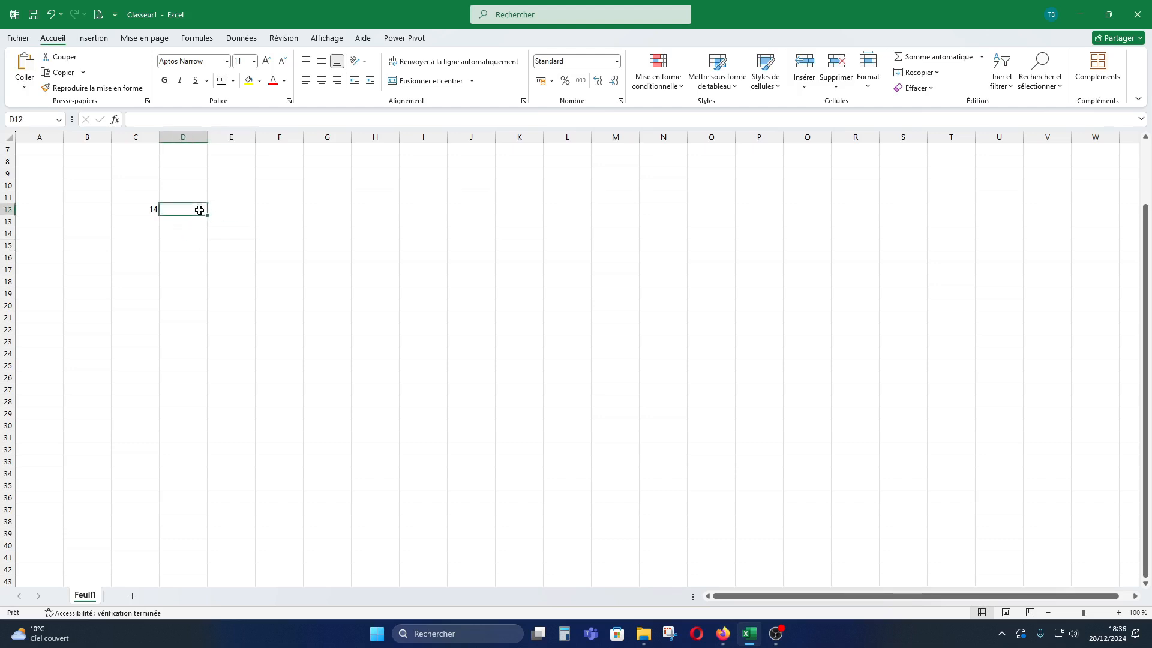
{"action": "type", "text": "20"}
{"action": "left_click", "coordinate": [139, 221]}
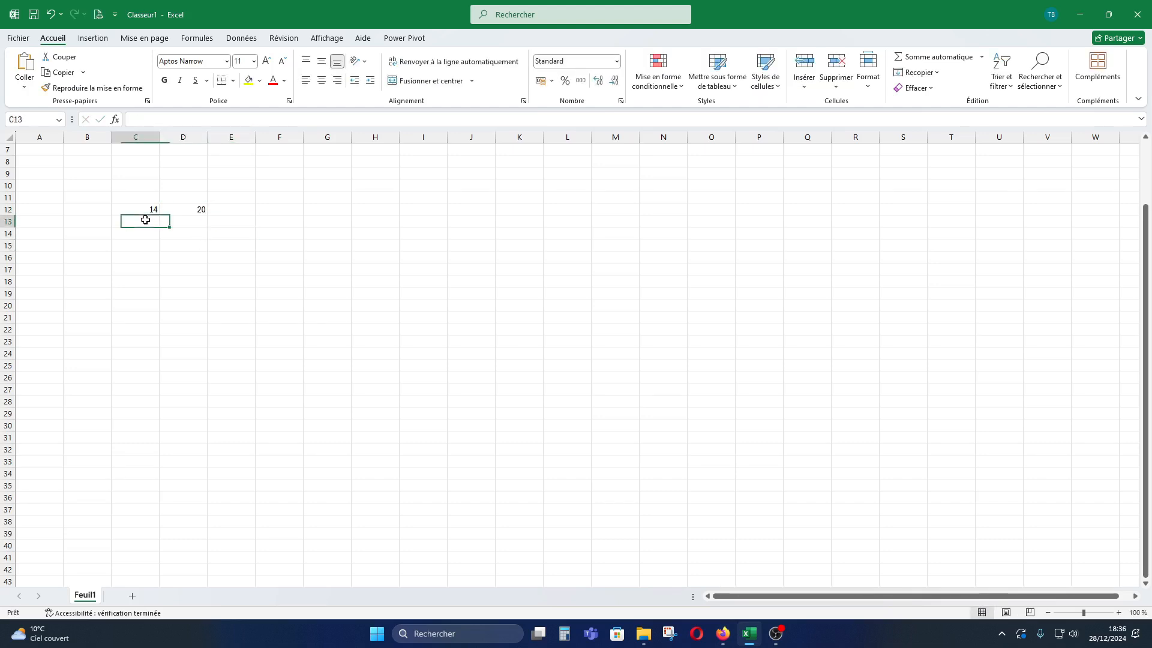
{"action": "type", "text": "13"}
{"action": "left_click", "coordinate": [191, 219]}
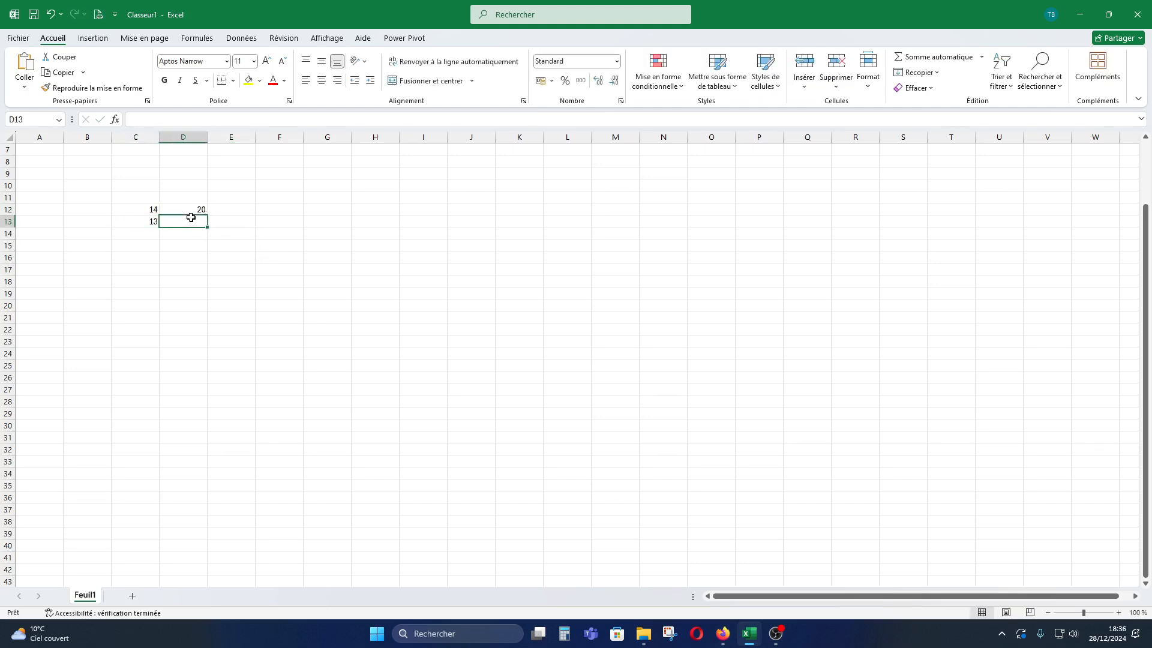
{"action": "type", "text": "4"}
{"action": "left_click", "coordinate": [195, 257]}
Step: Enter 5 and 10 in cells C14 and D14, and 10 and 20 in cells C15 and D15
{"action": "left_click", "coordinate": [142, 231]}
{"action": "type", "text": "5"}
{"action": "left_click", "coordinate": [198, 233]}
{"action": "type", "text": "10"}
{"action": "left_click", "coordinate": [143, 244]}
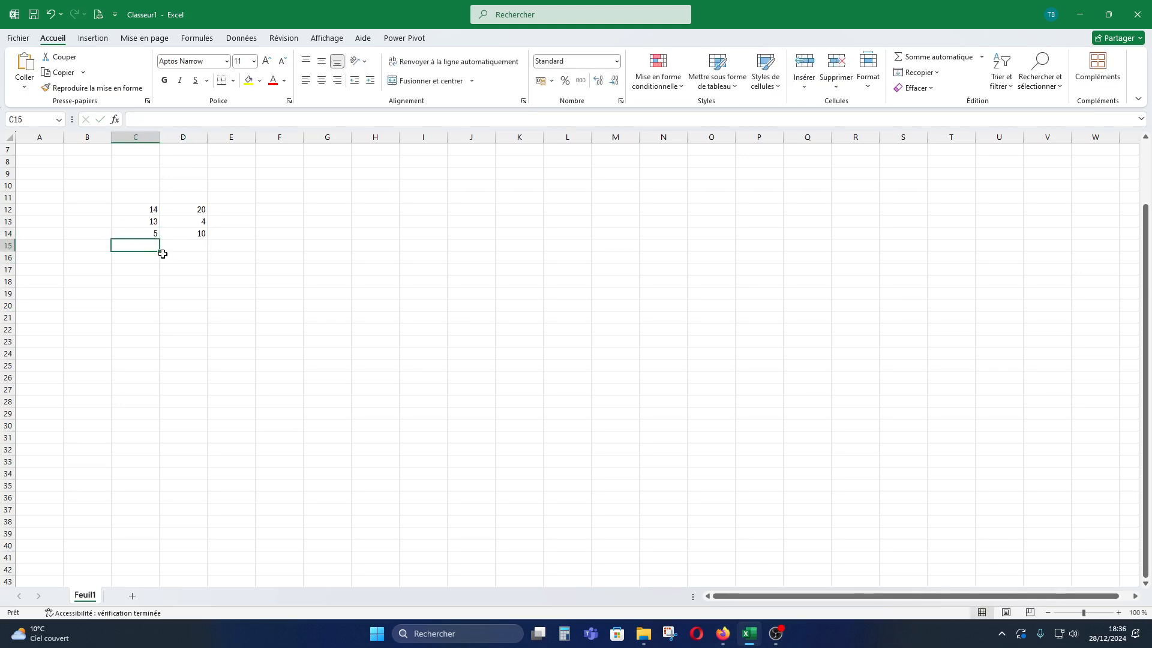
{"action": "type", "text": "10"}
{"action": "left_click", "coordinate": [192, 244]}
{"action": "type", "text": "20"}
{"action": "left_click", "coordinate": [173, 275]}
Step: Enter 17 and 8 in cells C16 and D16, and 6 and 9 in cells C17 and D17
{"action": "left_click", "coordinate": [150, 255]}
{"action": "type", "text": "17"}
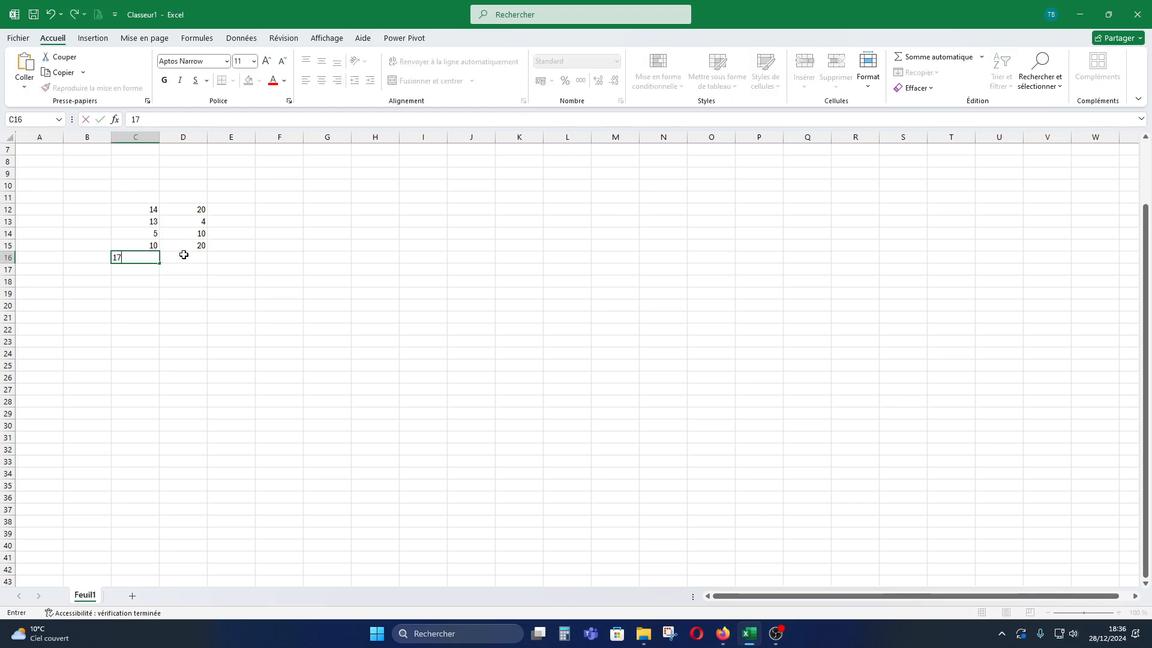
{"action": "left_click", "coordinate": [191, 258]}
{"action": "type", "text": "8"}
{"action": "left_click", "coordinate": [148, 269]}
{"action": "type", "text": "6"}
{"action": "left_click", "coordinate": [187, 270]}
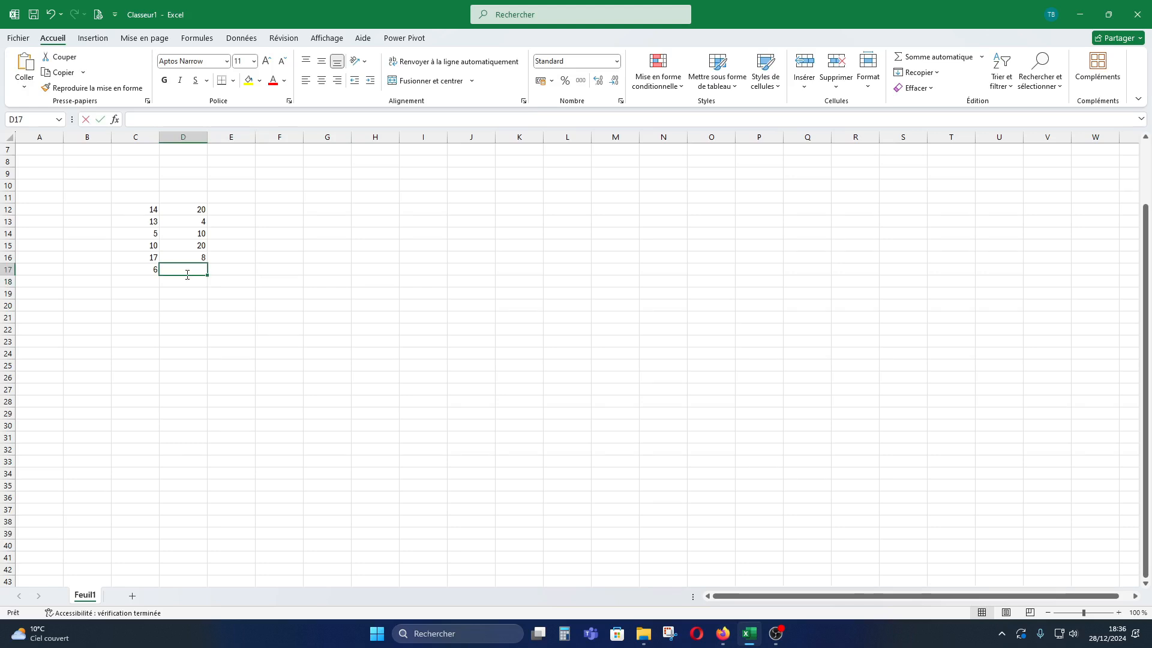
{"action": "type", "text": "9"}
{"action": "left_click", "coordinate": [279, 305]}
Step: Enter the formula =SOMME(C12+D12) in cell E12 to add the first row's two numbers
{"action": "left_click", "coordinate": [239, 210]}
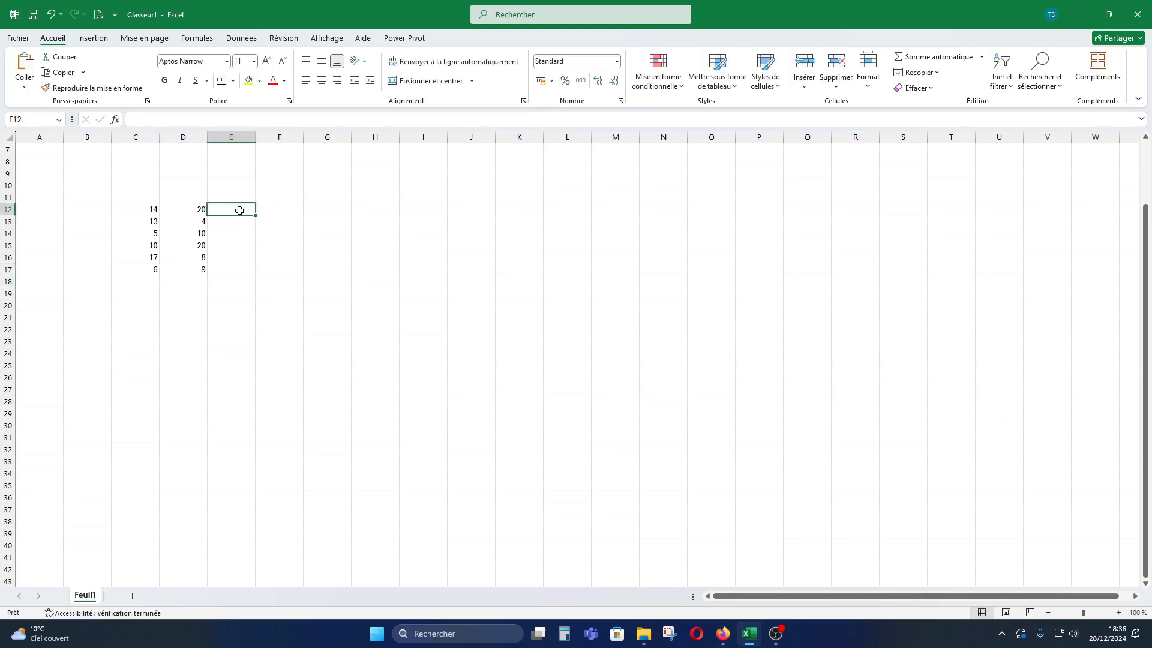
{"action": "type", "text": "+somme"}
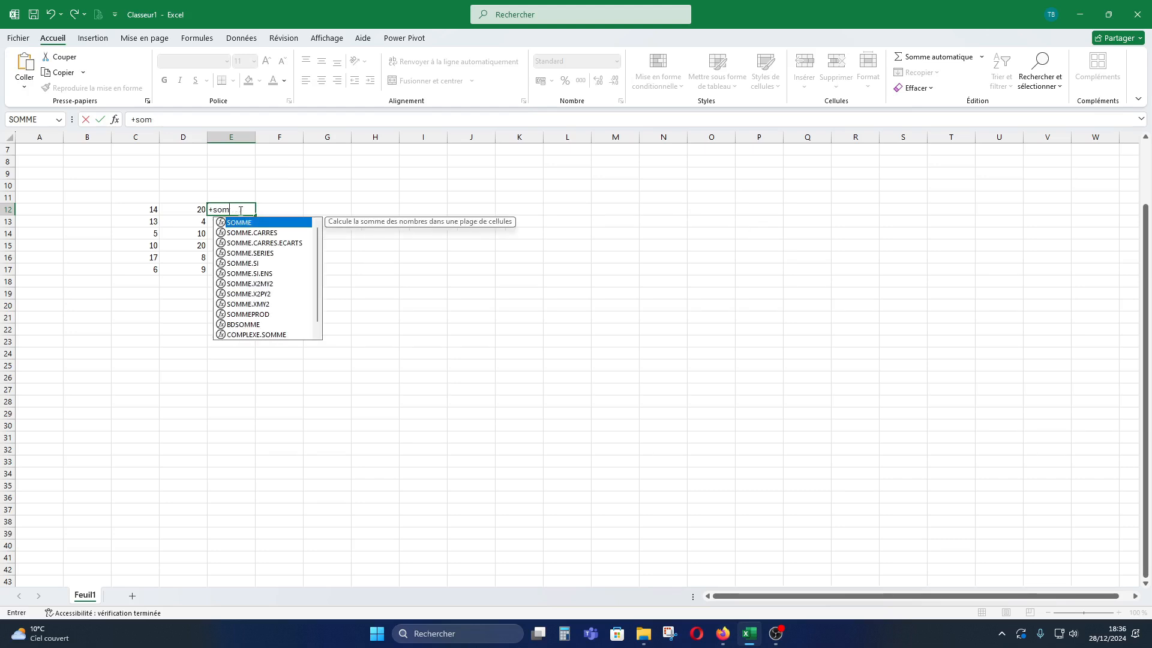
{"action": "key", "text": "Escape"}
{"action": "type", "text": "=somme"}
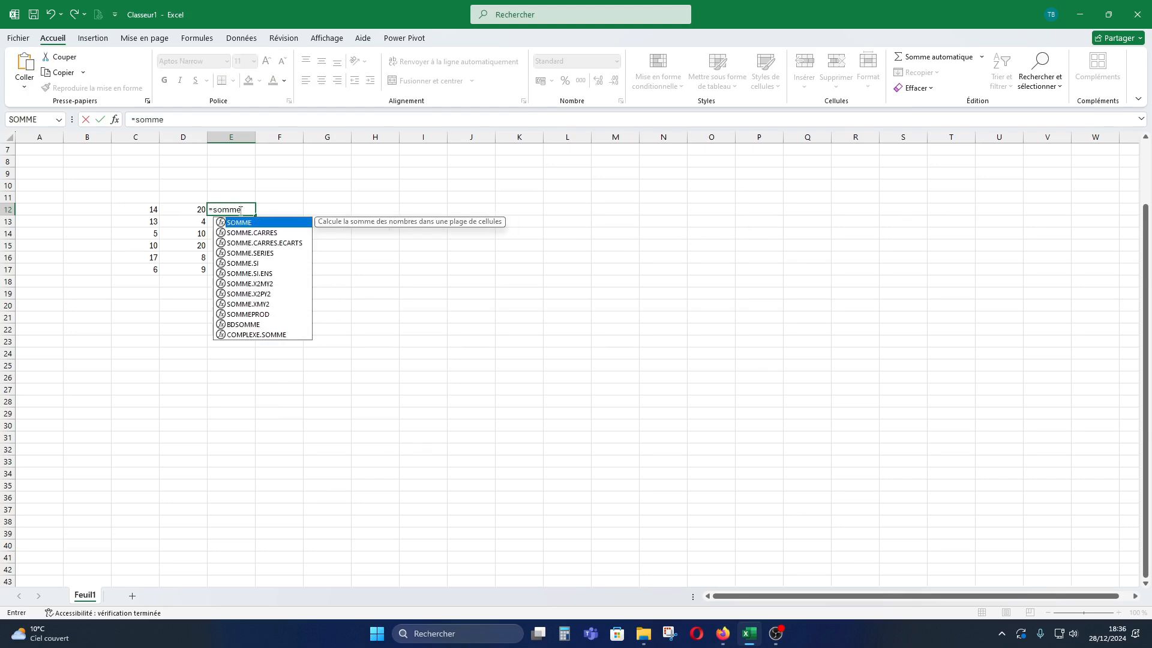
{"action": "type", "text": "("}
{"action": "left_click", "coordinate": [154, 209]}
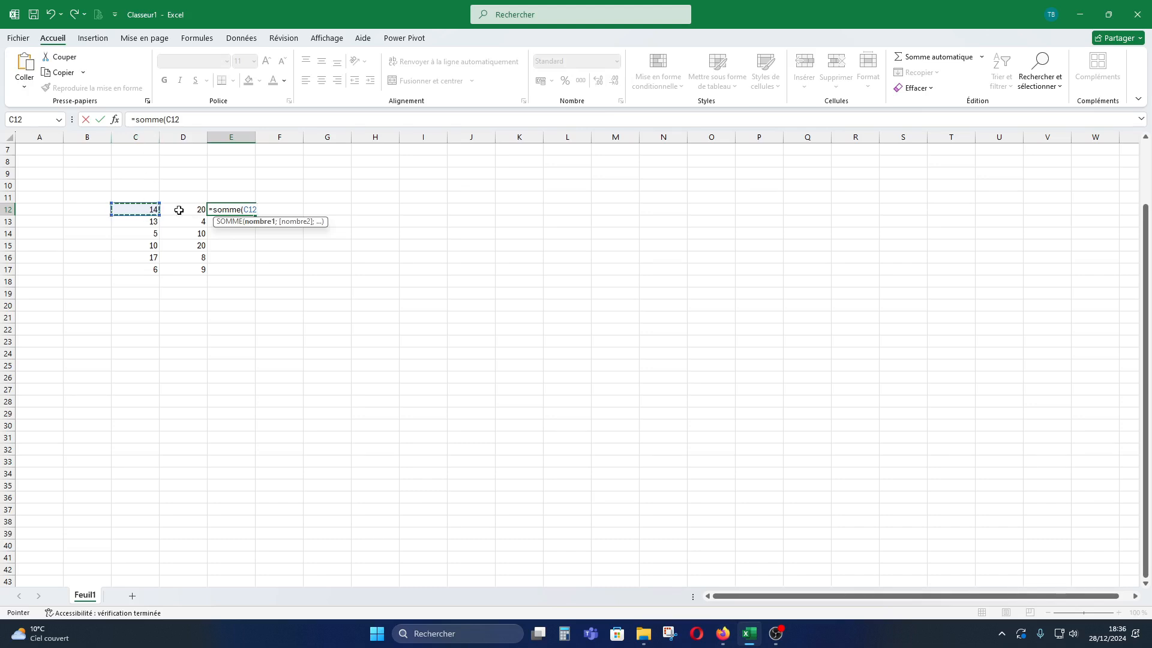
{"action": "type", "text": "+"}
{"action": "left_click", "coordinate": [180, 209]}
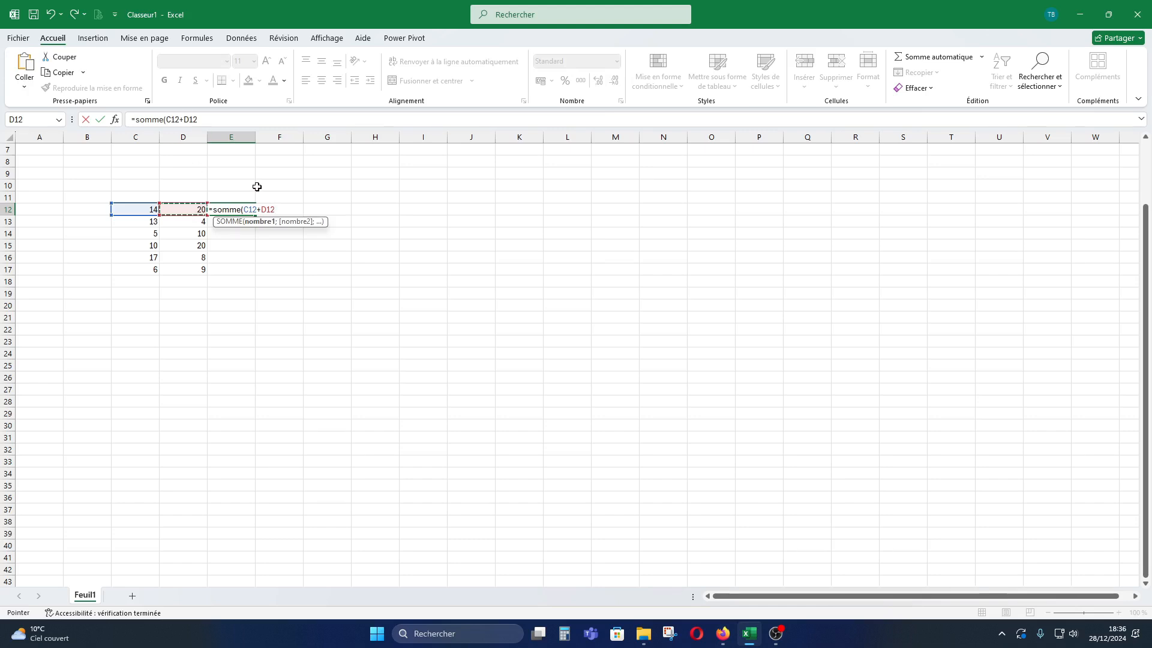
{"action": "type", "text": ")"}
{"action": "key", "text": "Return"}
{"action": "left_click_drag", "start_coordinate": [318, 256], "coordinate": [313, 247]}
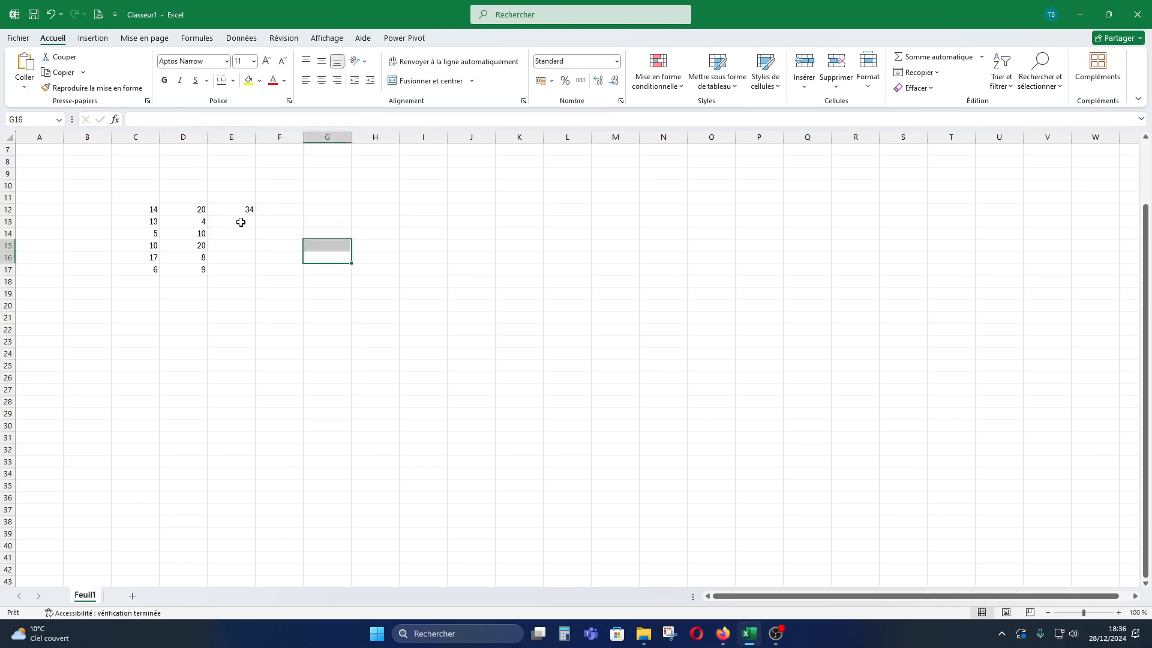
Step: Extend the sum formula from E12 down to cell E17 and check the copied formula in E13
{"action": "left_click", "coordinate": [165, 208]}
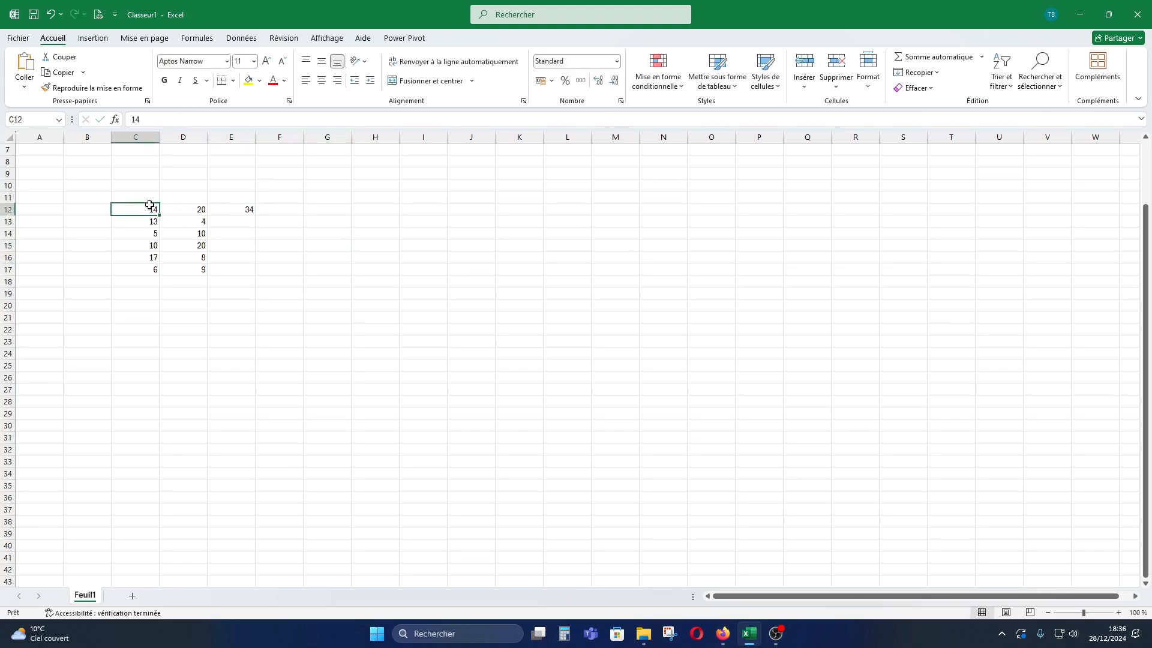
{"action": "left_click", "coordinate": [183, 208]}
{"action": "left_click", "coordinate": [231, 207]}
{"action": "left_click", "coordinate": [243, 223]}
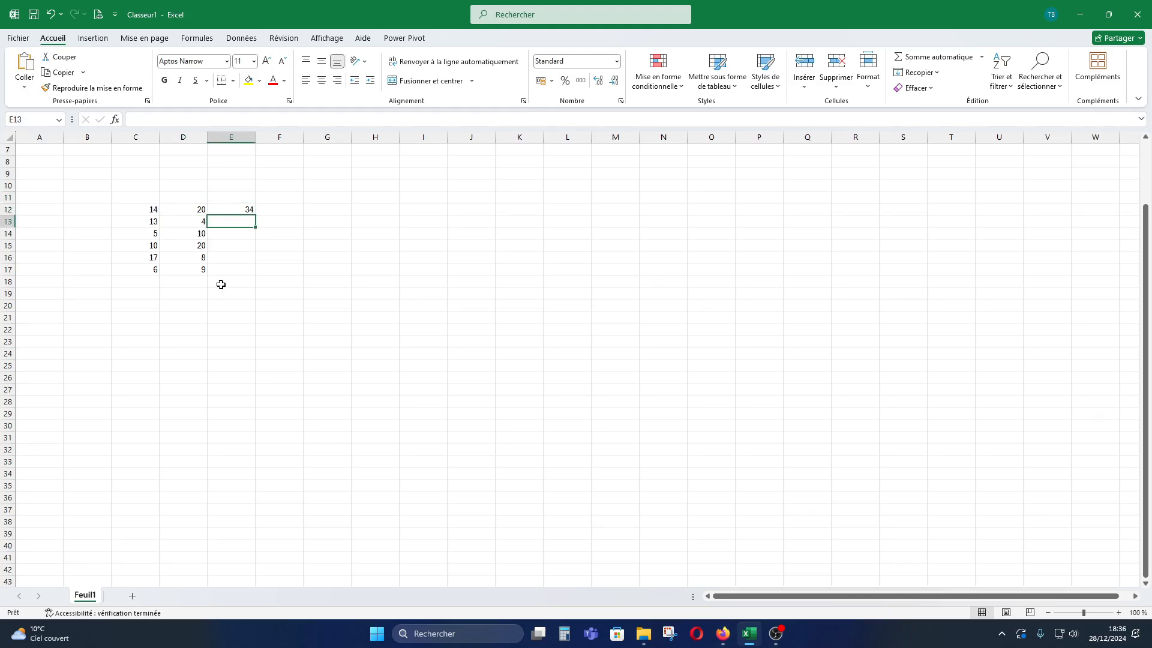
{"action": "left_click", "coordinate": [247, 244]}
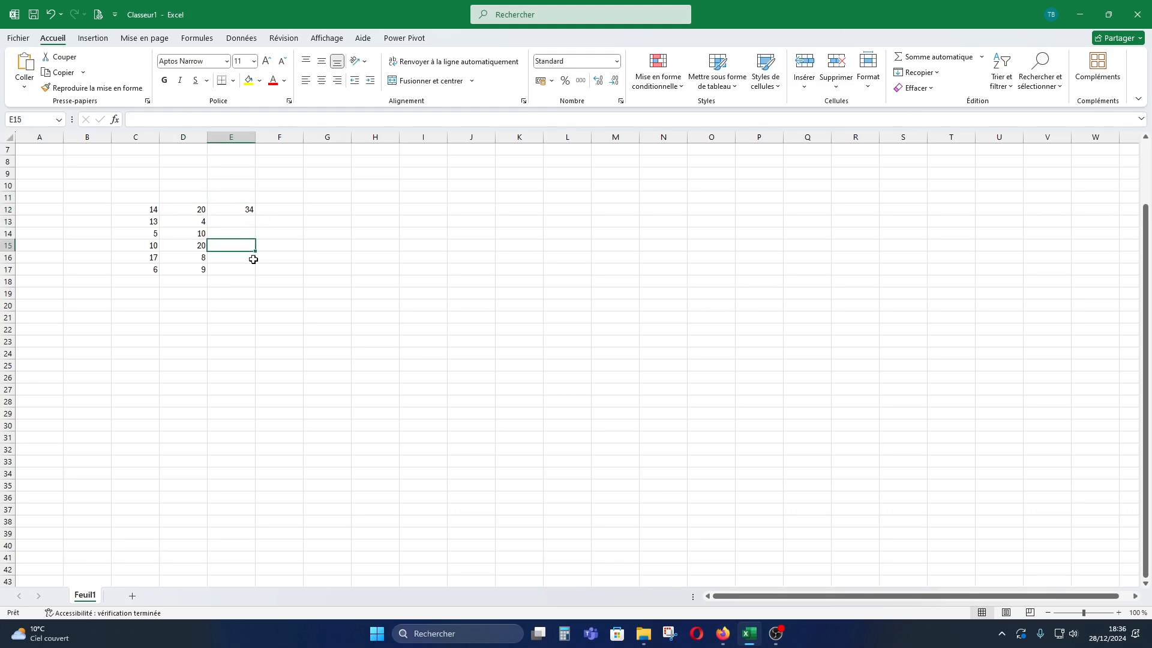
{"action": "left_click", "coordinate": [248, 211]}
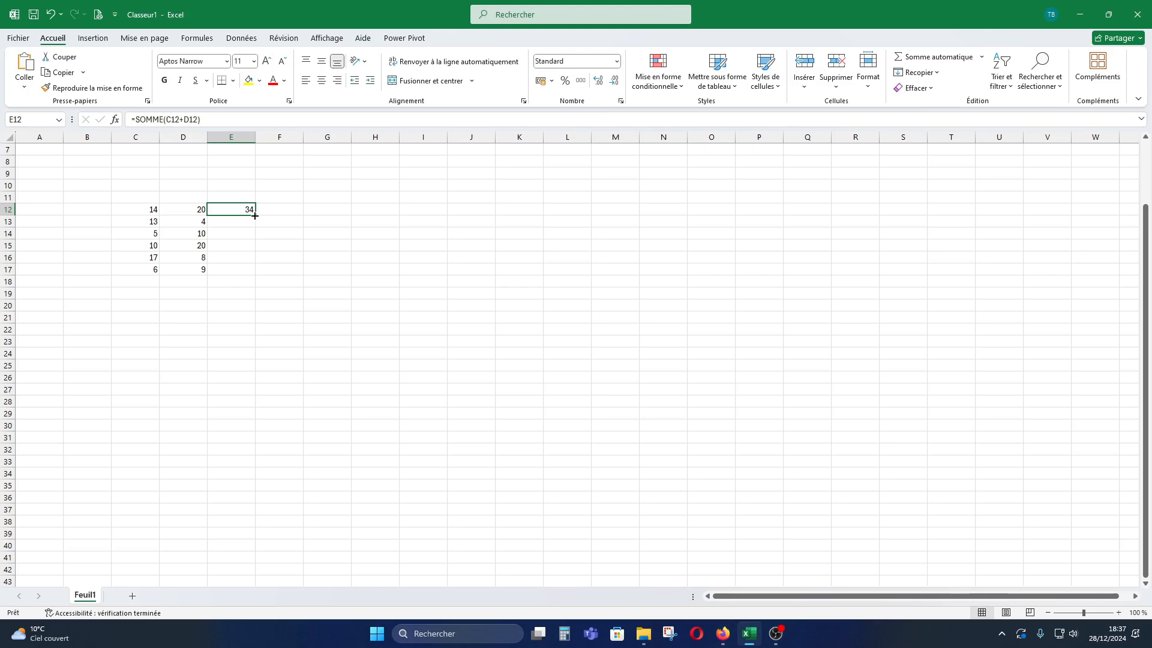
{"action": "left_click_drag", "start_coordinate": [257, 215], "coordinate": [249, 275]}
{"action": "left_click", "coordinate": [317, 265]}
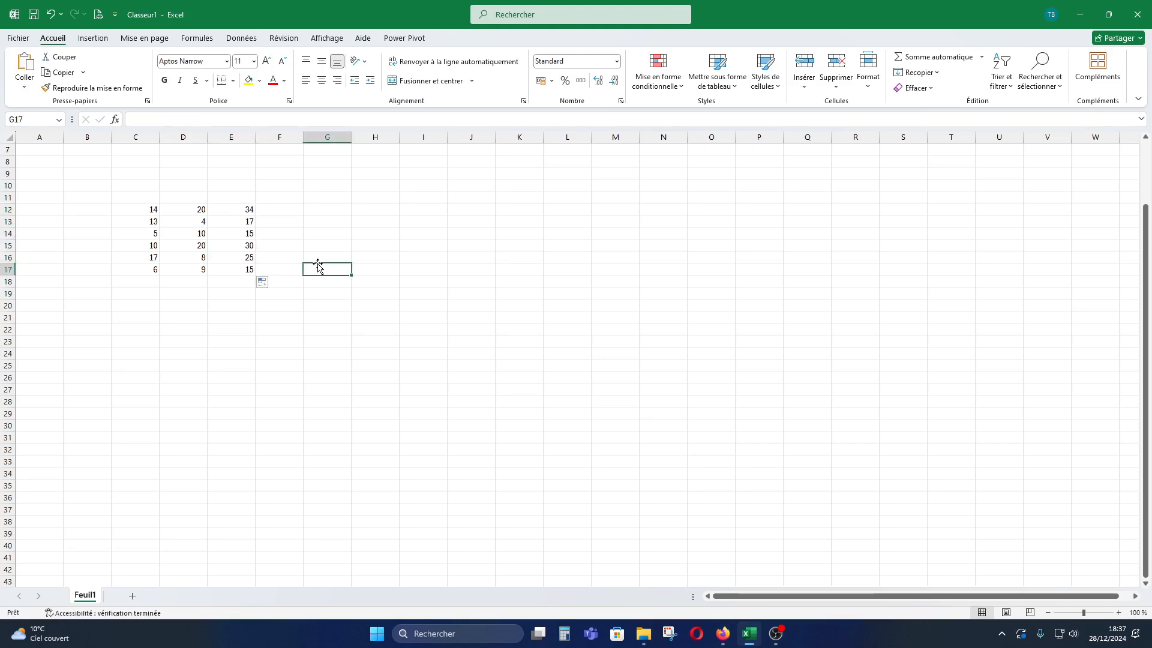
{"action": "left_click", "coordinate": [249, 220]}
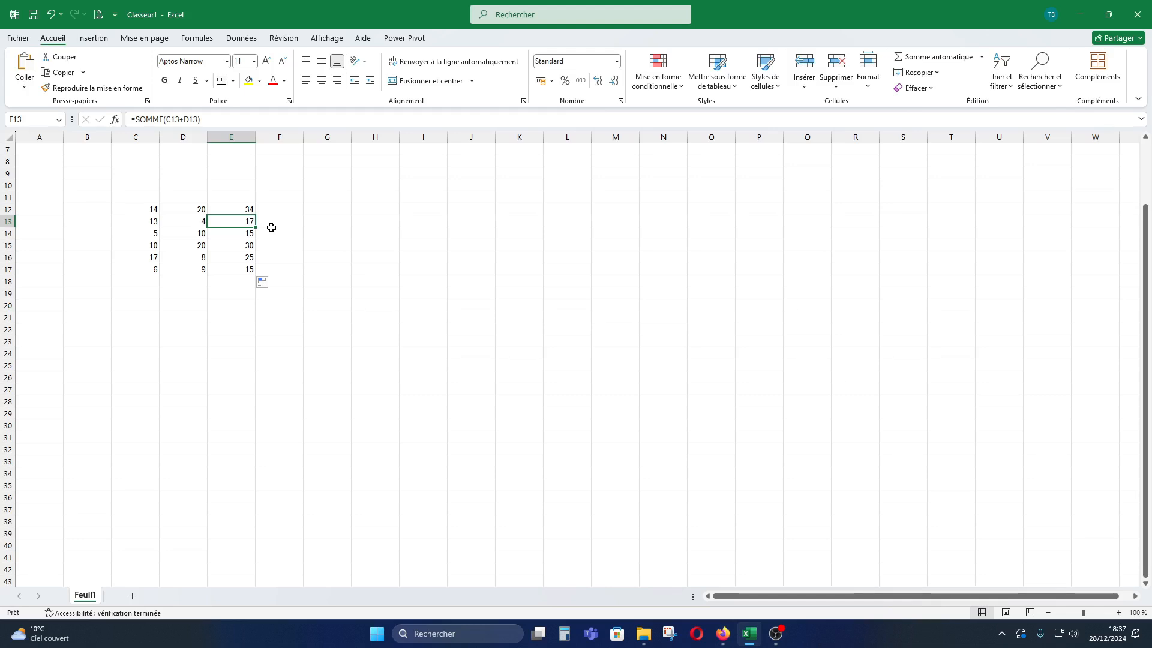
{"action": "left_click", "coordinate": [275, 229]}
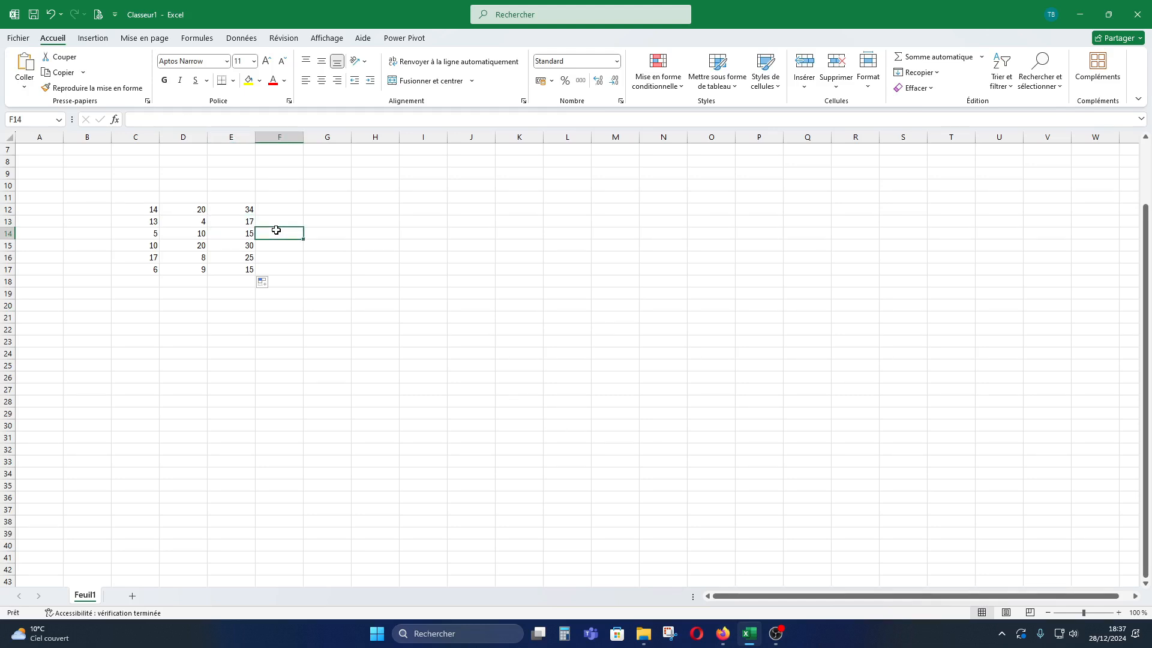
Step: Compare the sum formulas in cells E12, E13 and E14 with the numbers they add in columns C and D
{"action": "left_click", "coordinate": [247, 212]}
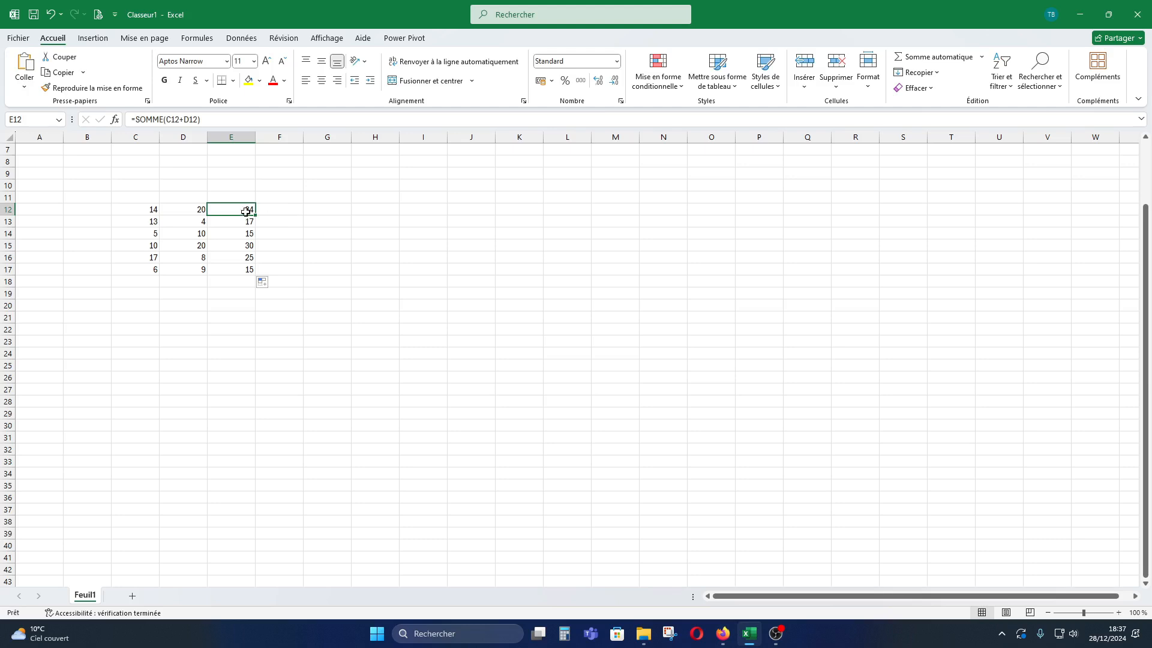
{"action": "left_click", "coordinate": [141, 210]}
{"action": "left_click", "coordinate": [183, 212]}
{"action": "left_click", "coordinate": [248, 220]}
{"action": "left_click", "coordinate": [235, 243]}
{"action": "left_click", "coordinate": [245, 225]}
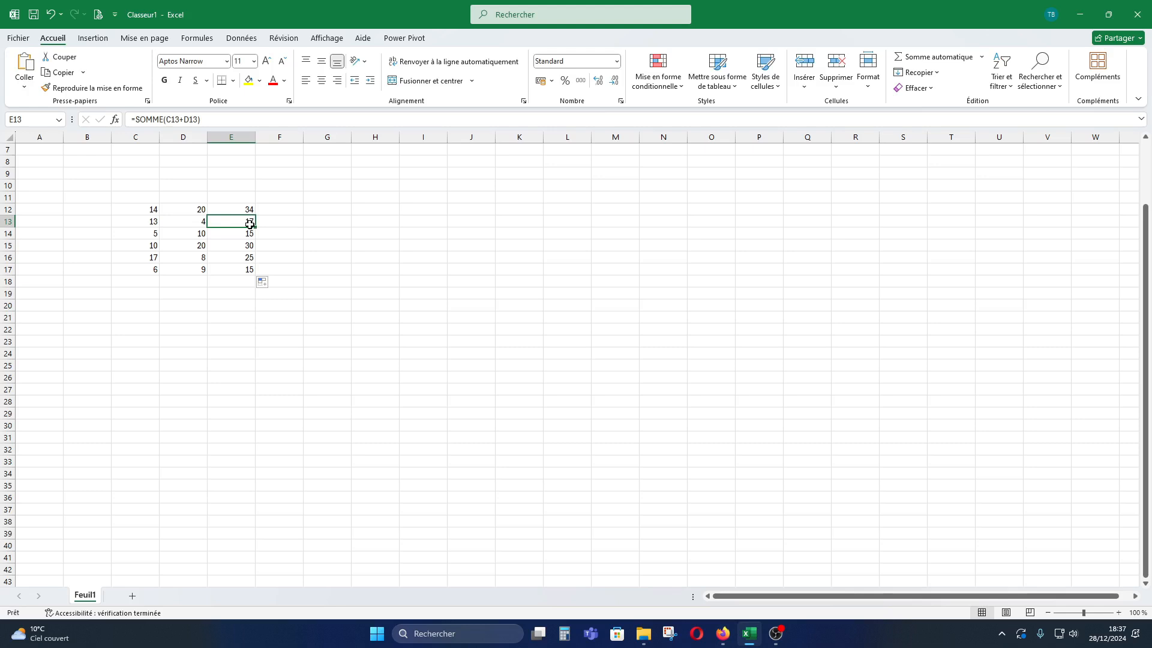
{"action": "left_click", "coordinate": [149, 223]}
{"action": "left_click", "coordinate": [199, 223]}
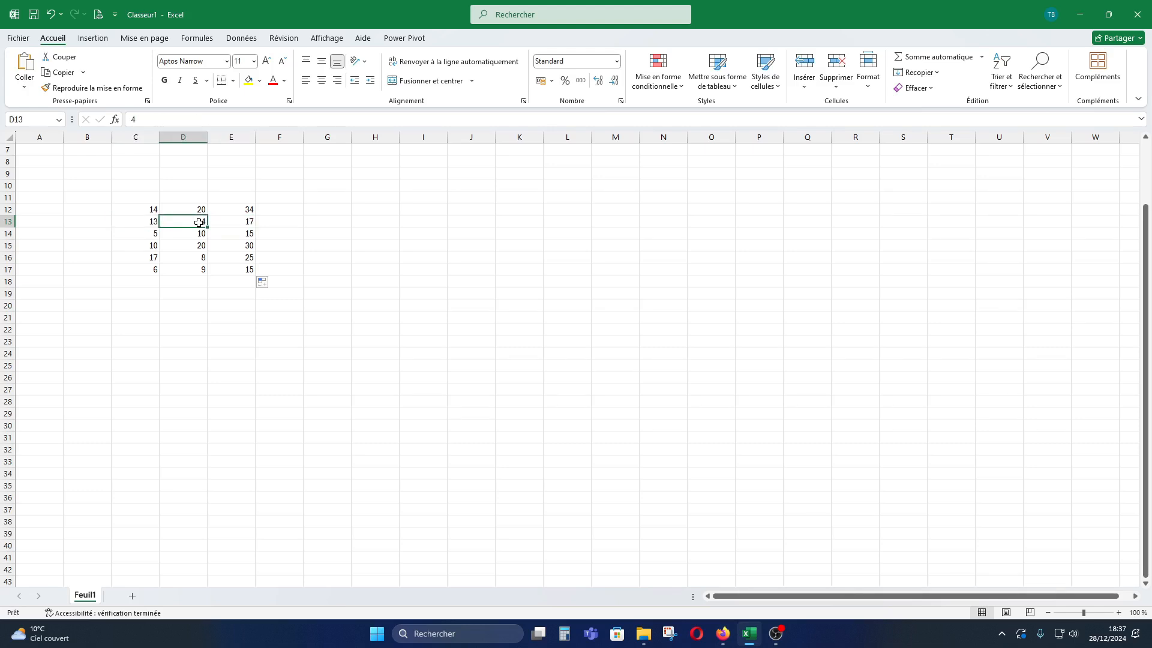
{"action": "left_click", "coordinate": [232, 235]}
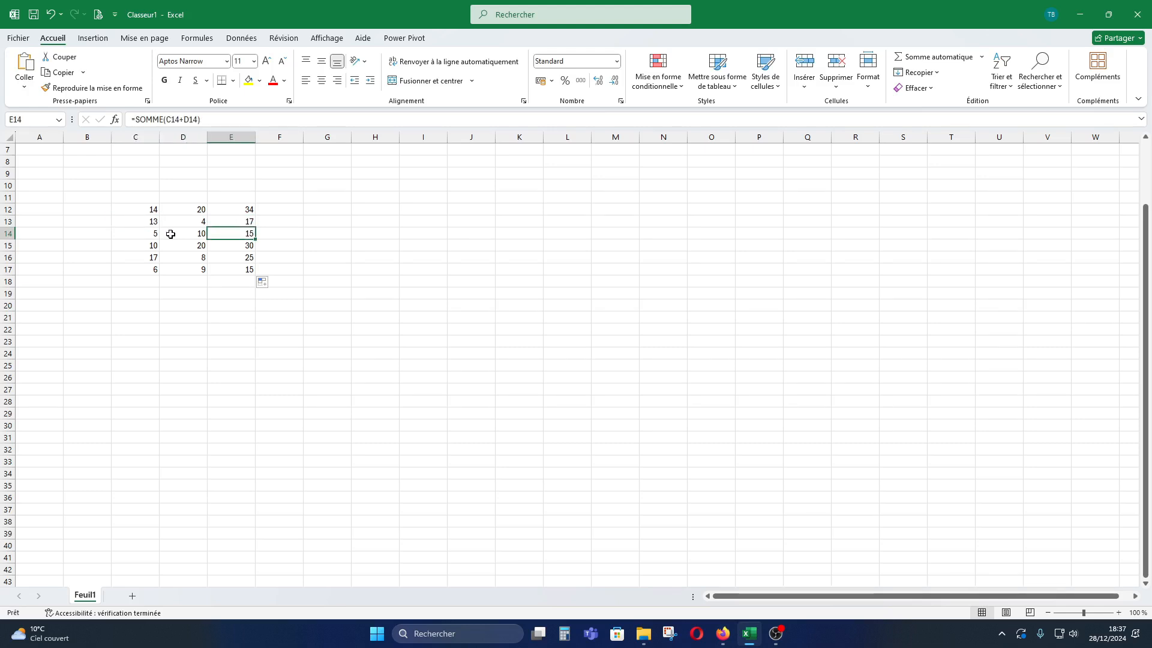
{"action": "left_click", "coordinate": [152, 234]}
{"action": "left_click", "coordinate": [190, 233]}
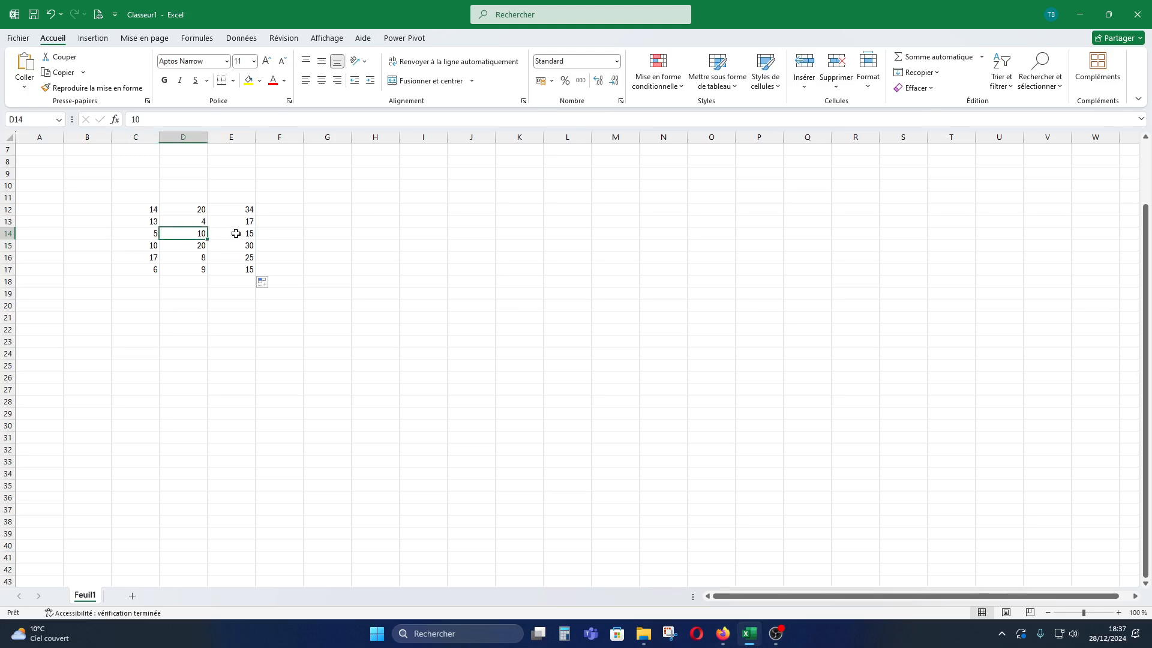
{"action": "left_click", "coordinate": [237, 233]}
Step: Check how the row references change in the copied sum formulas from E13 down column E
{"action": "left_click", "coordinate": [242, 222]}
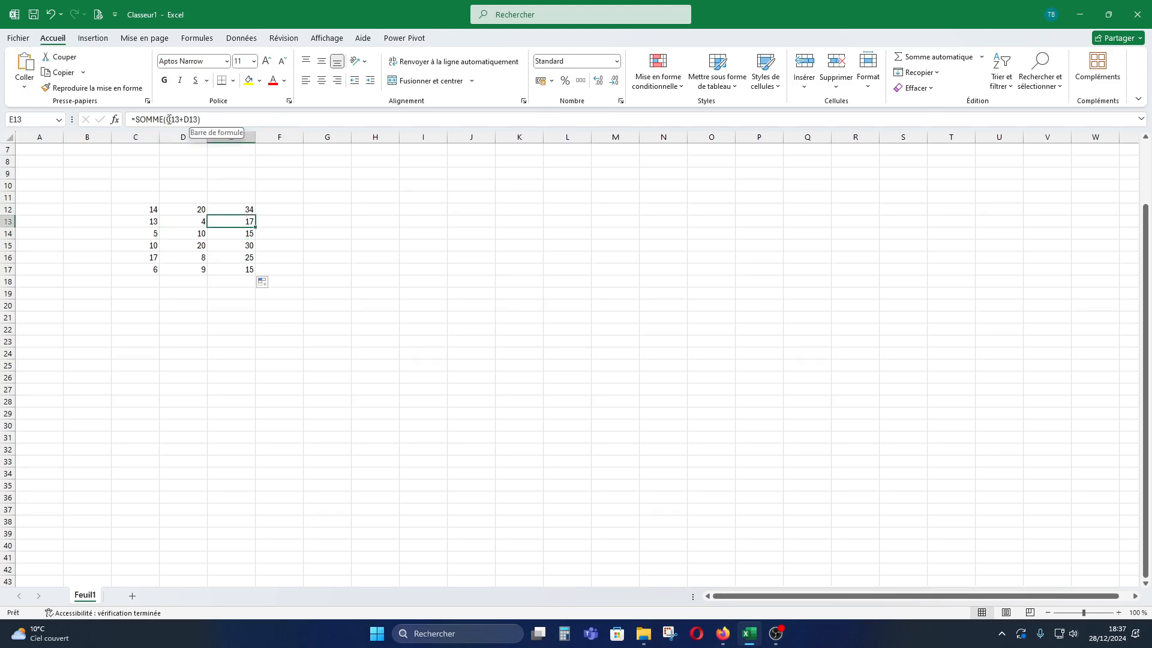
{"action": "key", "text": "Down"}
{"action": "key", "text": "Down"}
{"action": "key", "text": "Down"}
{"action": "key", "text": "Down"}
{"action": "key", "text": "Down"}
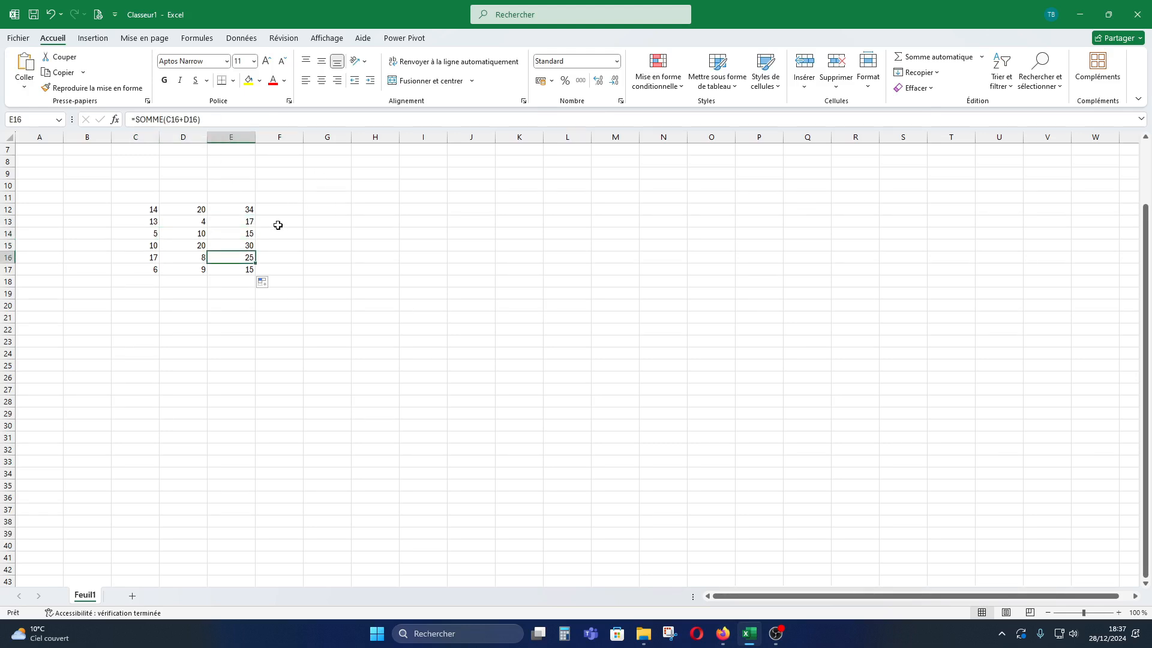
{"action": "left_click", "coordinate": [326, 246]}
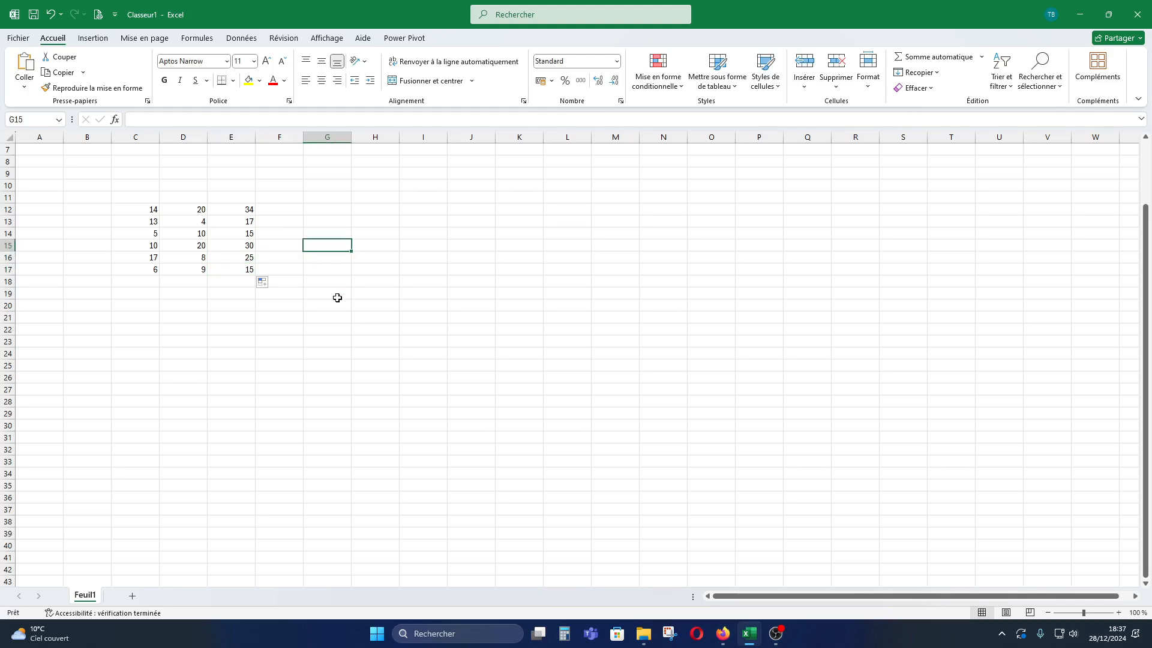